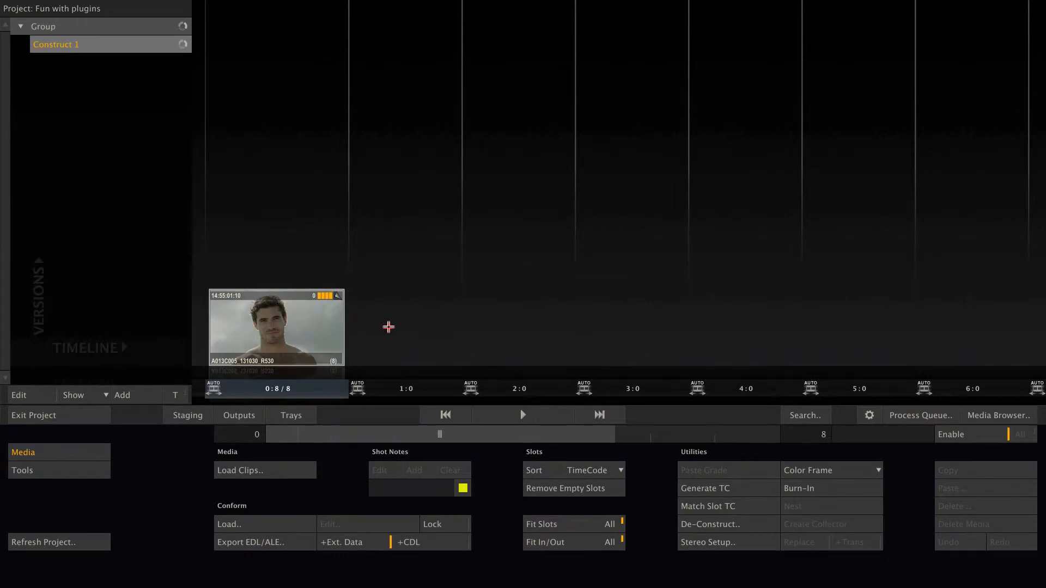
Open the shot in the player and compare the image with the My fancy grading layer off and on
click(524, 415)
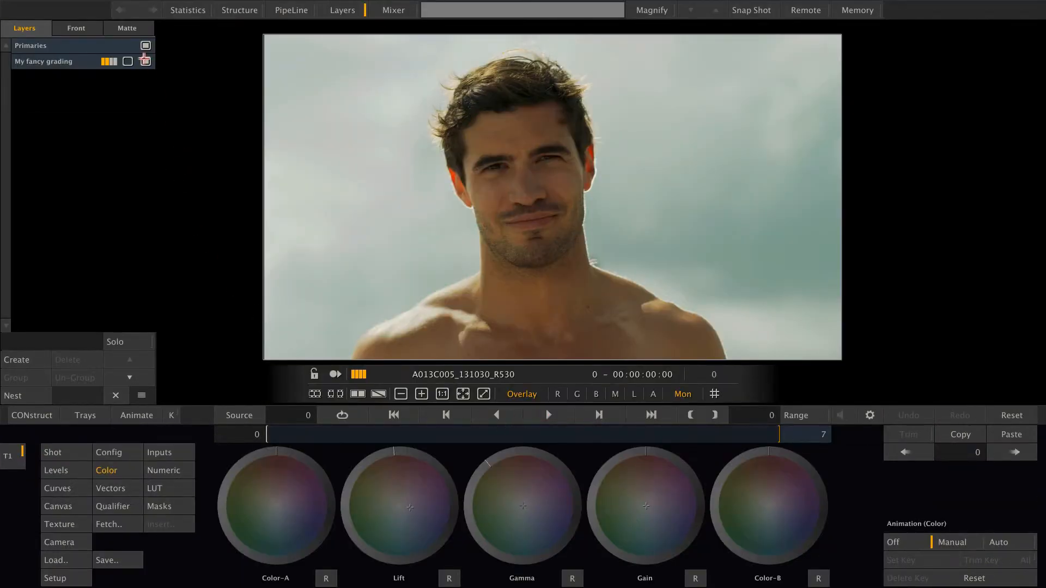
click(145, 61)
click(145, 61)
Insert the BCC9_OFX Film Glow plugin from the Film Style category as a texture on the shot
click(73, 452)
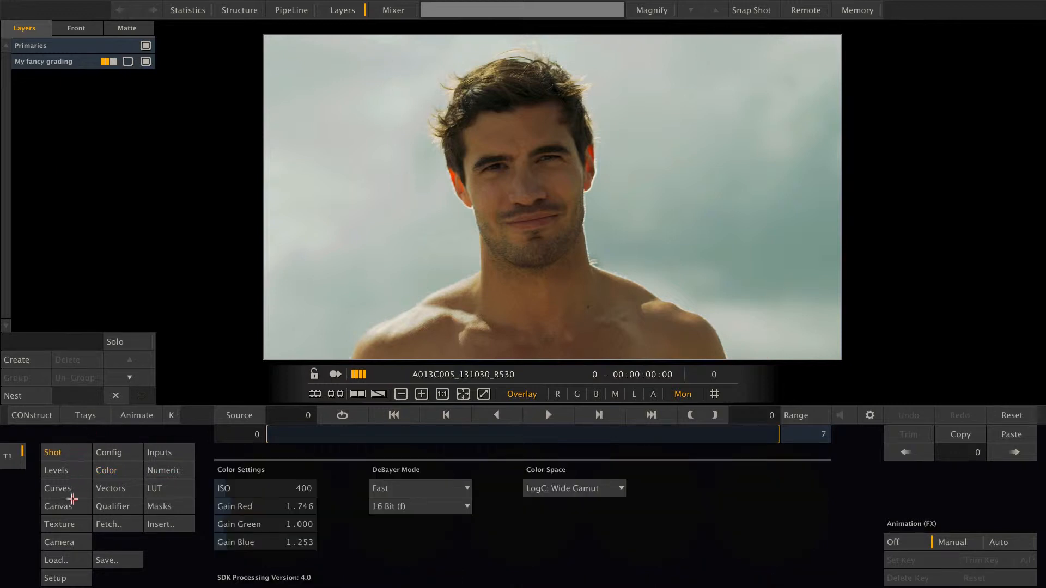
click(71, 524)
click(74, 453)
click(67, 524)
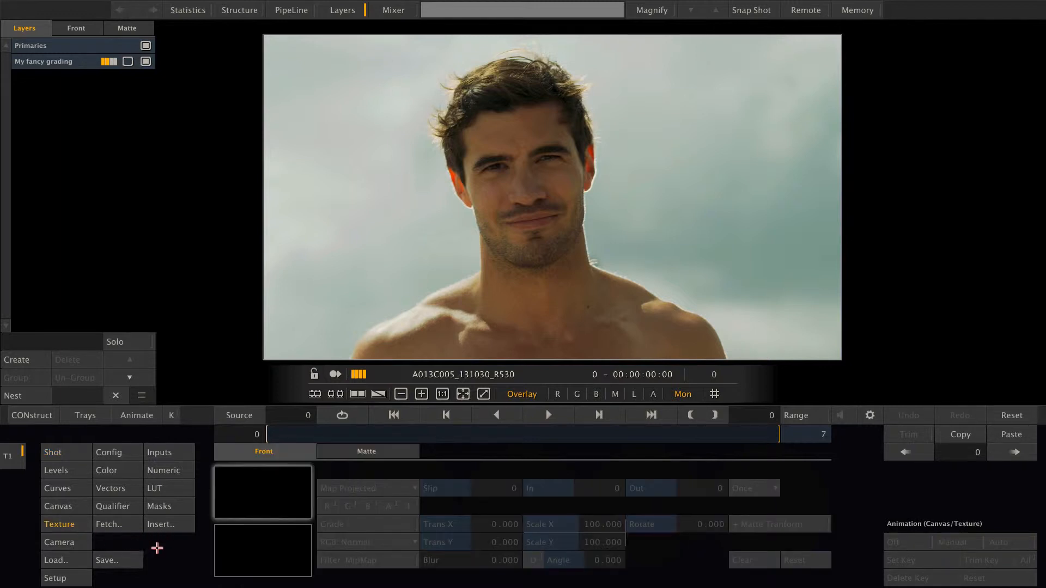
click(175, 526)
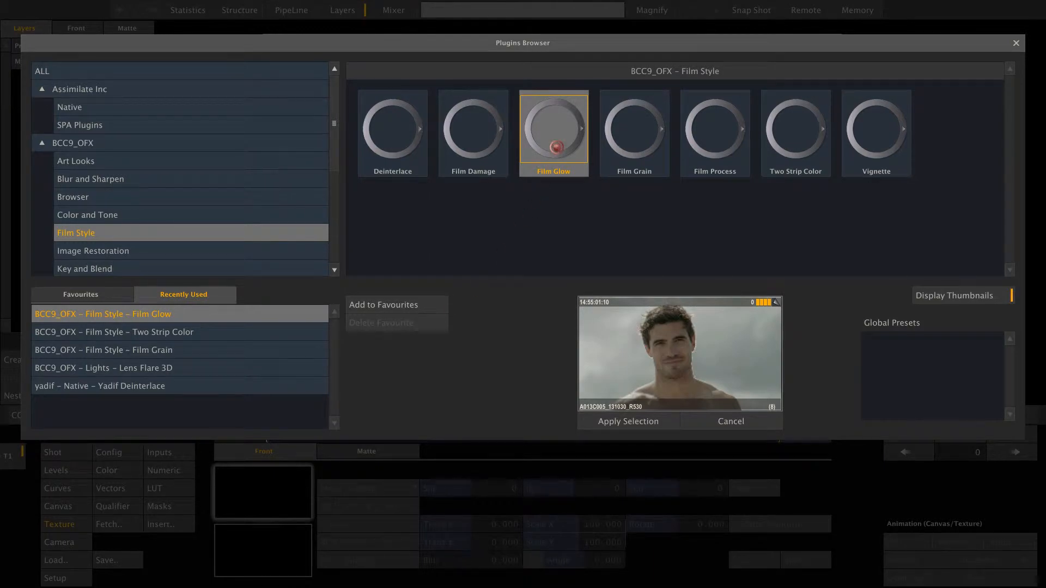
double_click(557, 147)
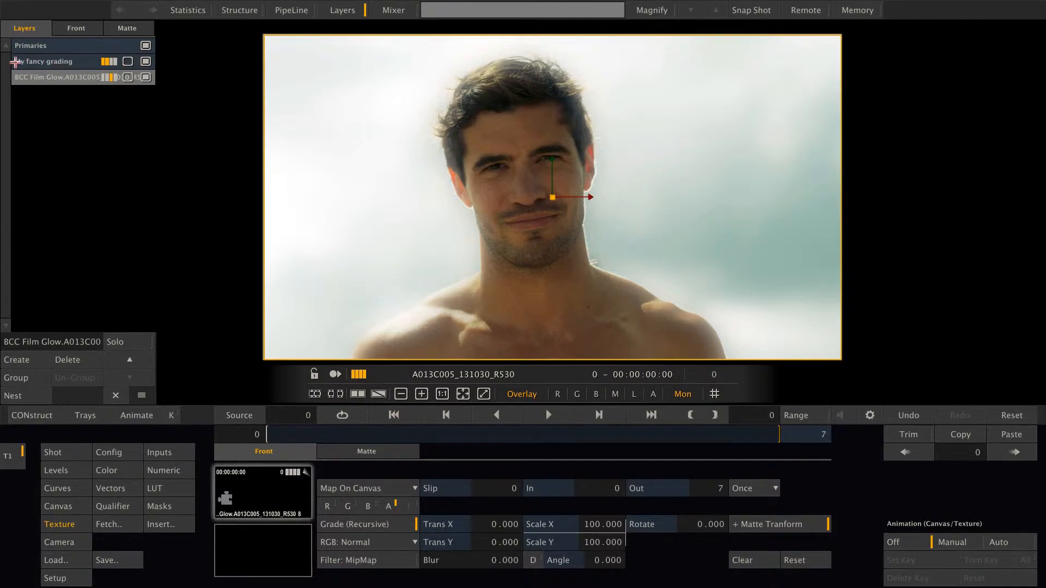
Check the Film Glow layer's effect off and on, and compare the Shot settings of all three layers
click(146, 78)
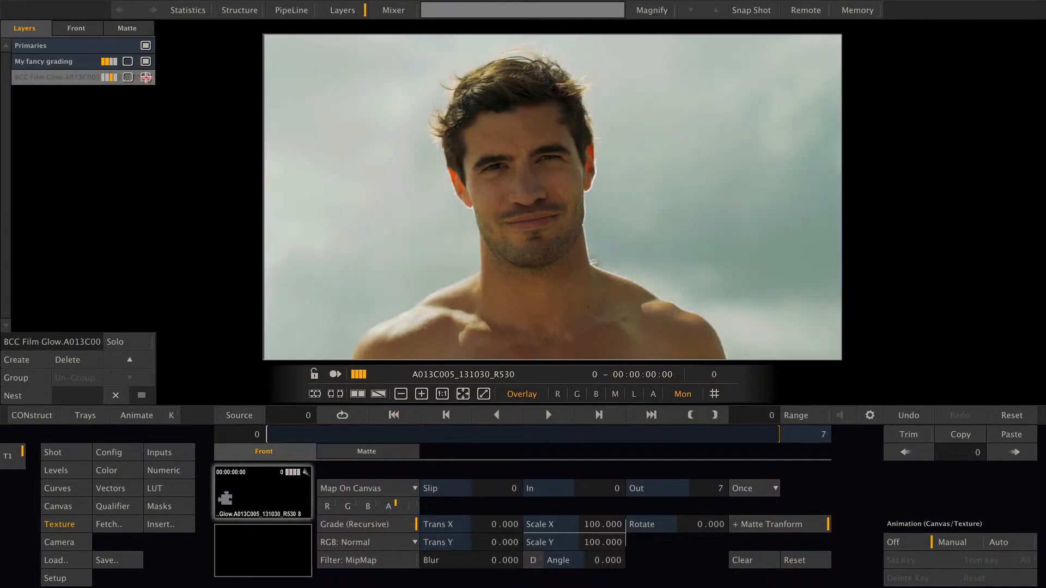
click(146, 78)
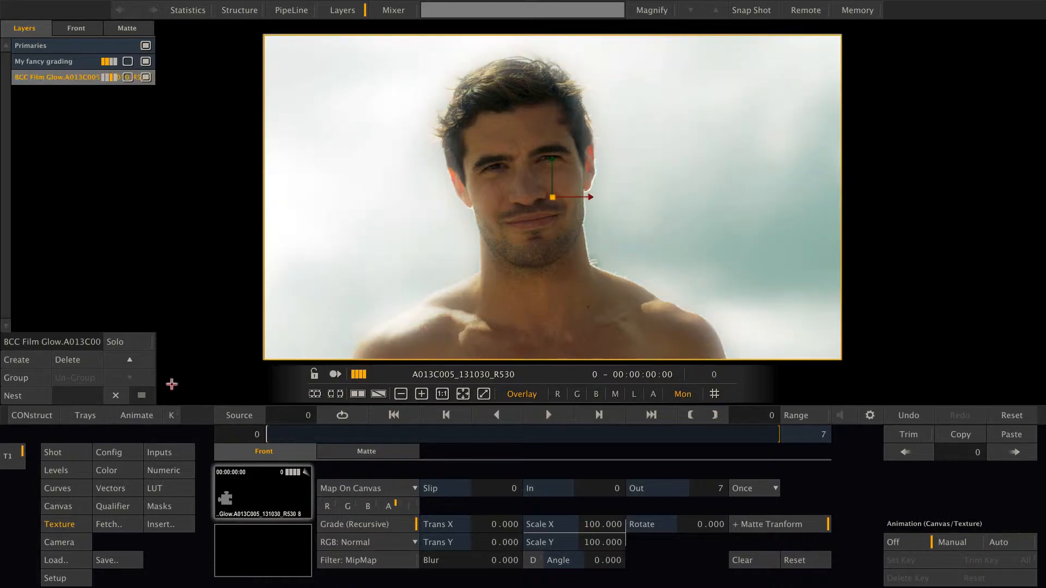
click(83, 453)
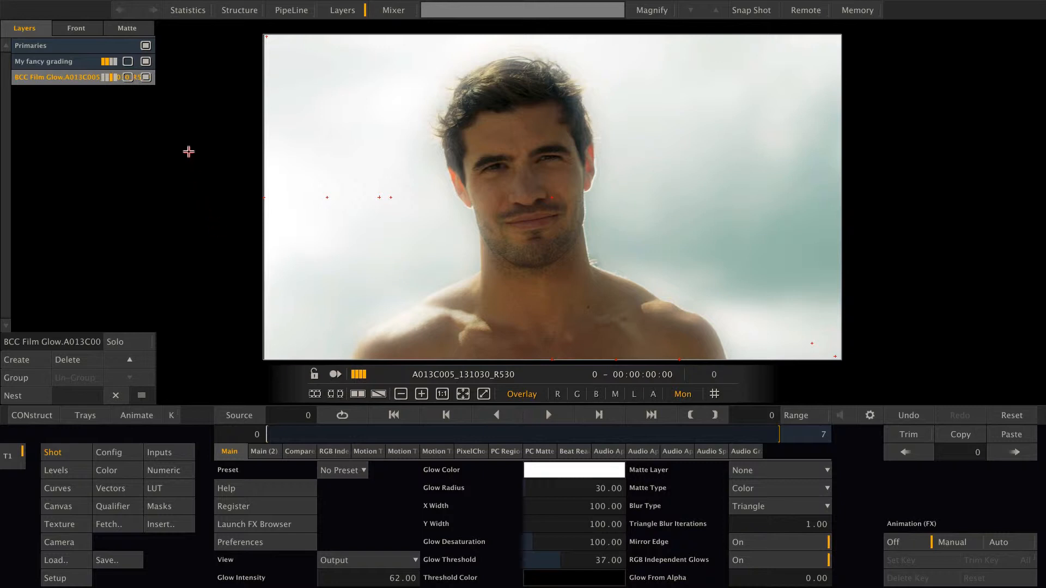
click(95, 45)
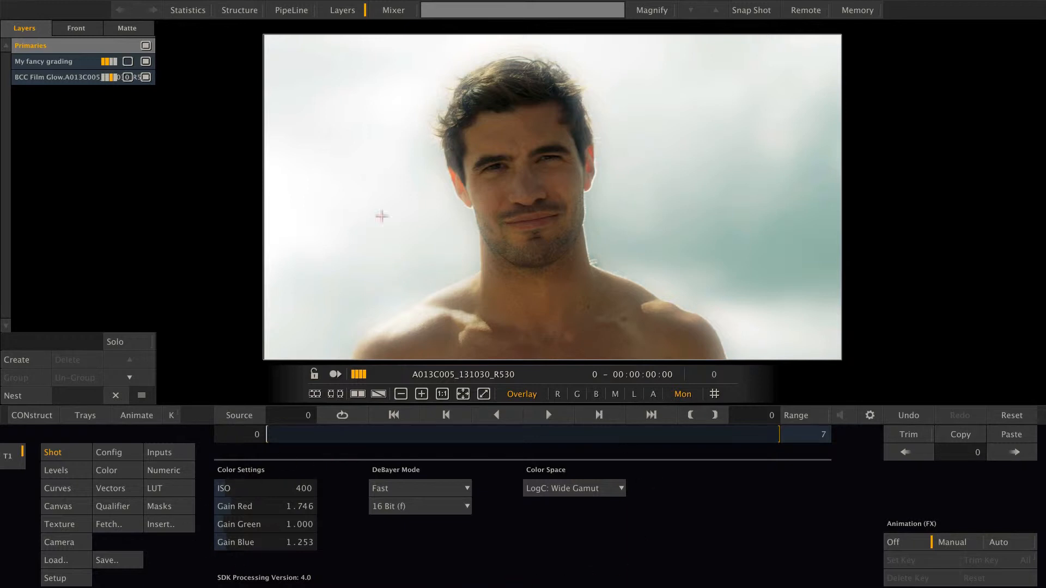
click(60, 62)
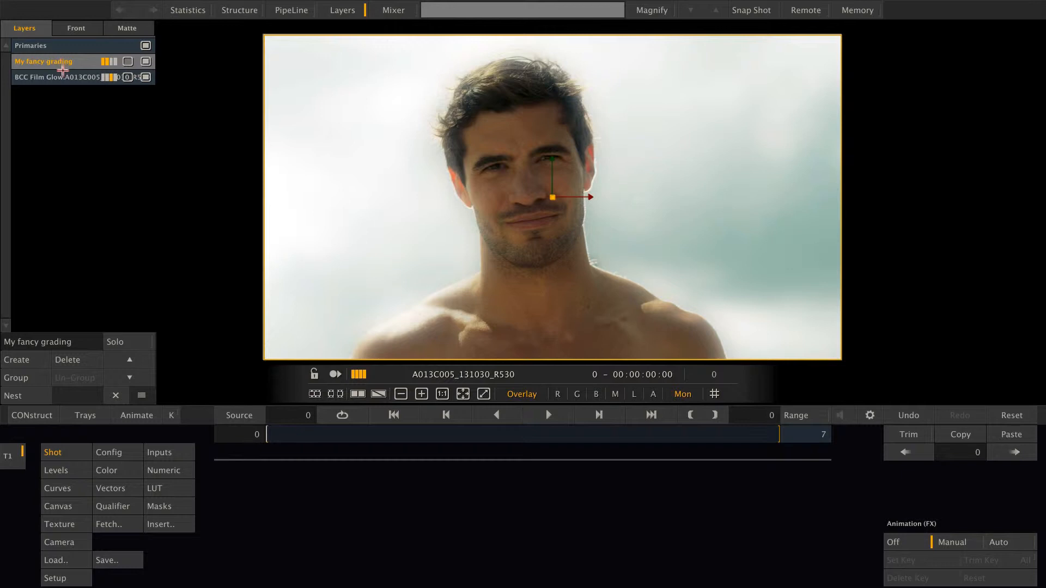
click(65, 76)
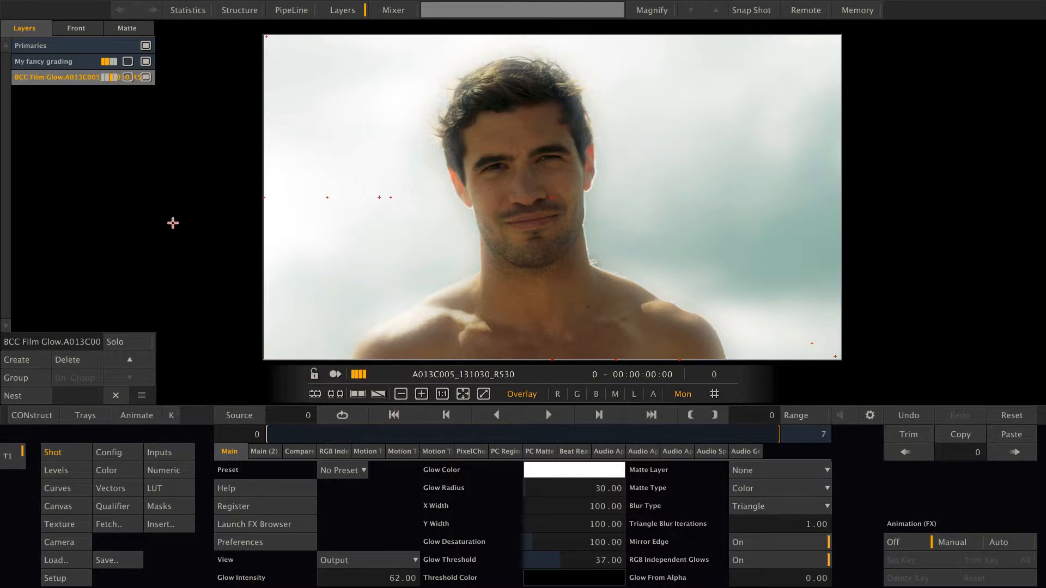
Toggle the Film Glow layer off and on twice to compare the image, and check the shot's version tray
click(146, 77)
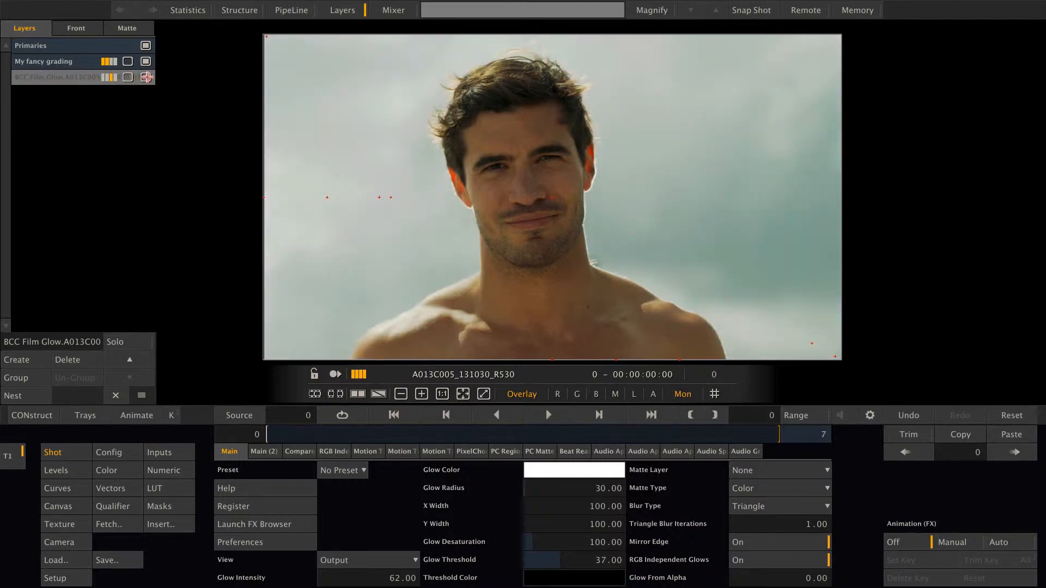
click(146, 78)
click(146, 77)
click(146, 78)
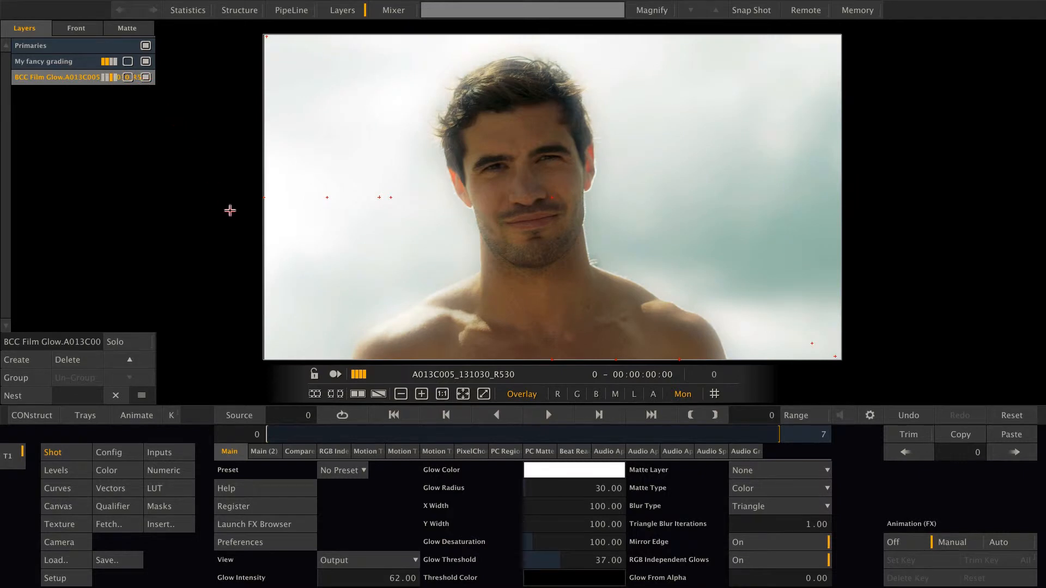
mouse_move(1045, 244)
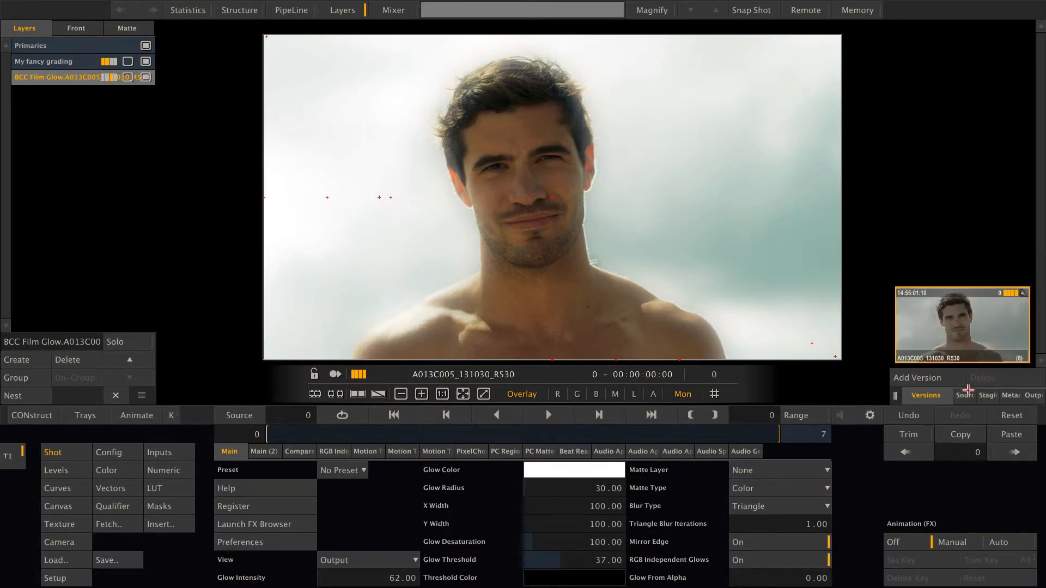
click(968, 389)
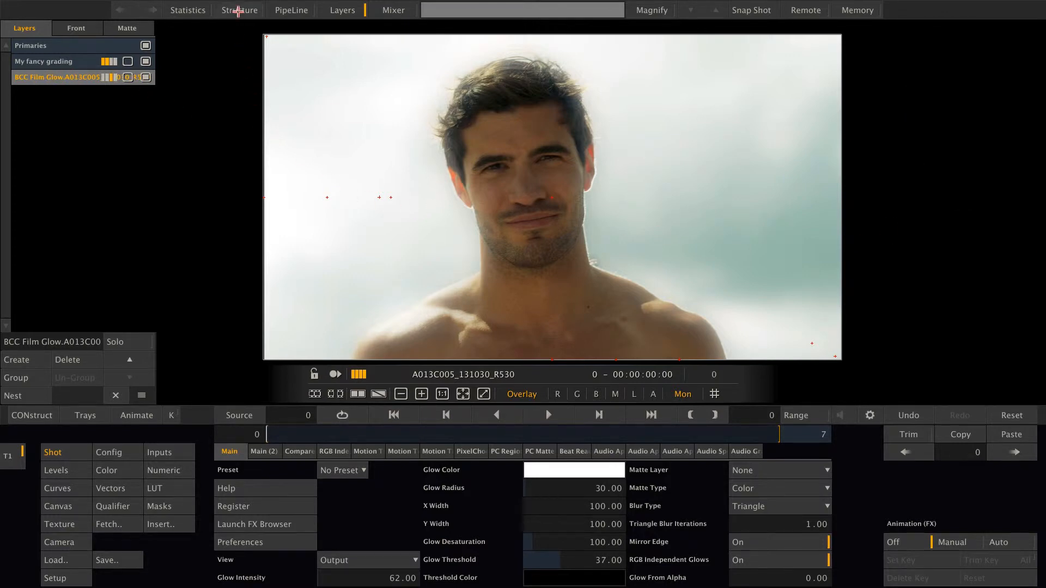
Display the shot's node structure beside the image in dual view
click(238, 10)
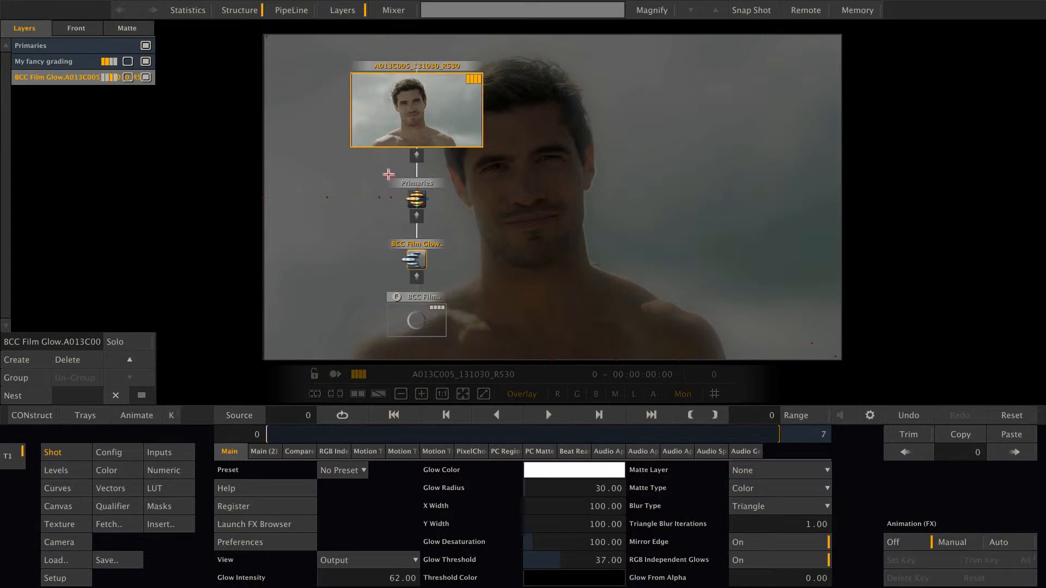
key(d)
drag(277, 190, 355, 184)
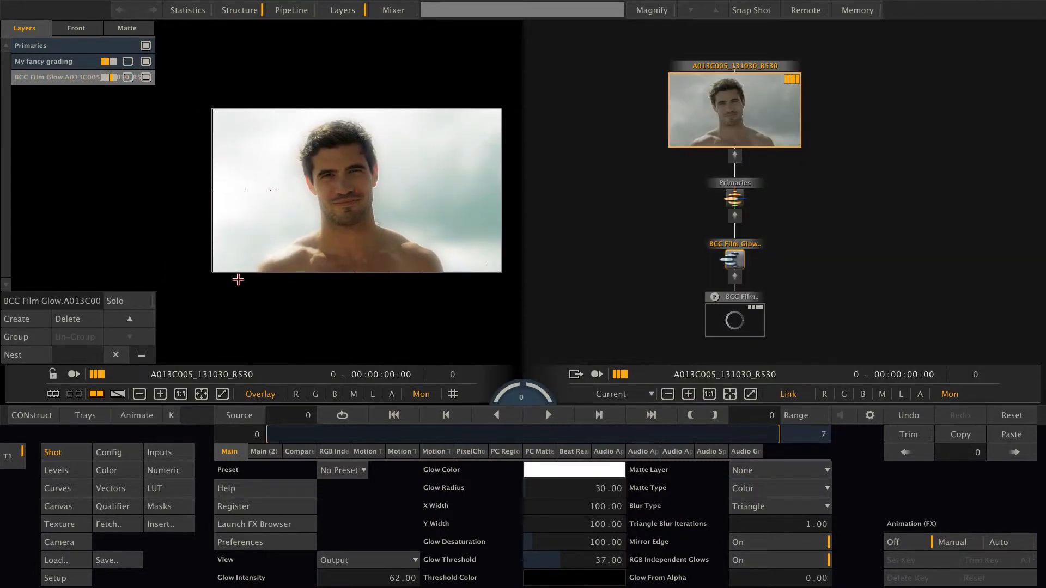
Create a new layer and apply the BCC9_OFX Lens Flare 3D plugin from the Lights category as its texture
click(11, 321)
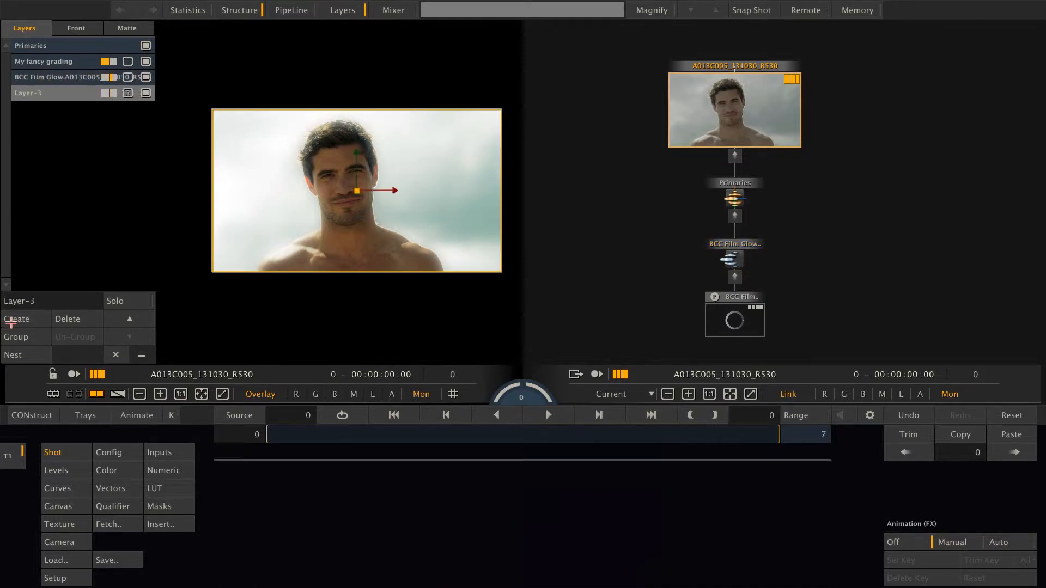
click(60, 524)
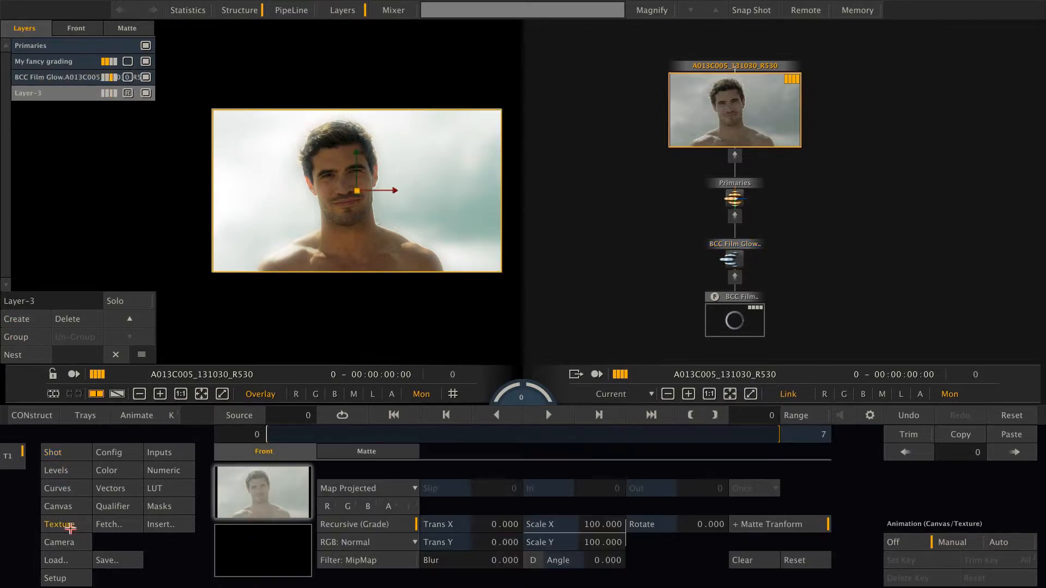
click(180, 527)
click(208, 251)
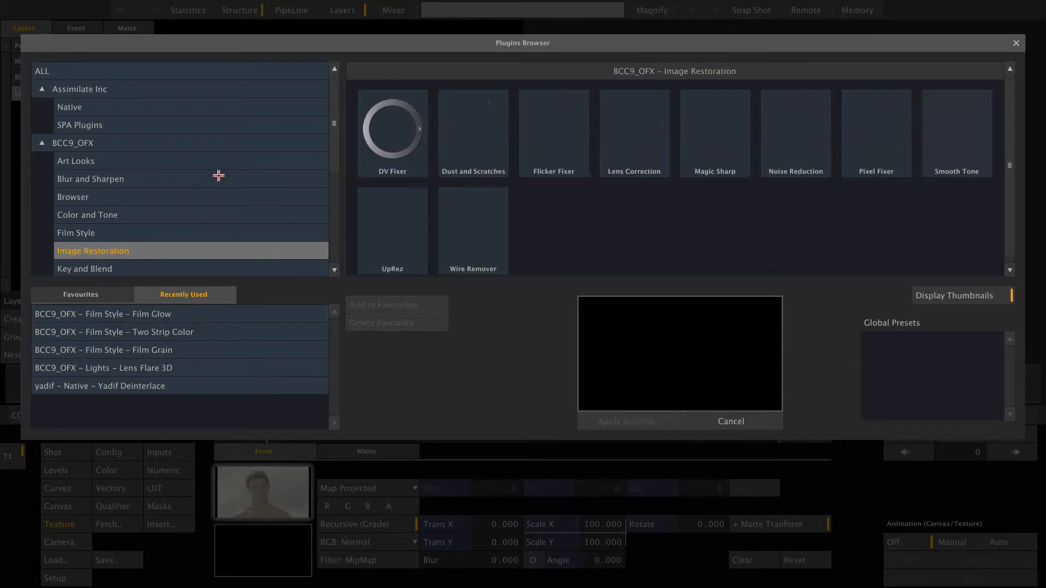
scroll(218, 176, down, 2)
click(887, 155)
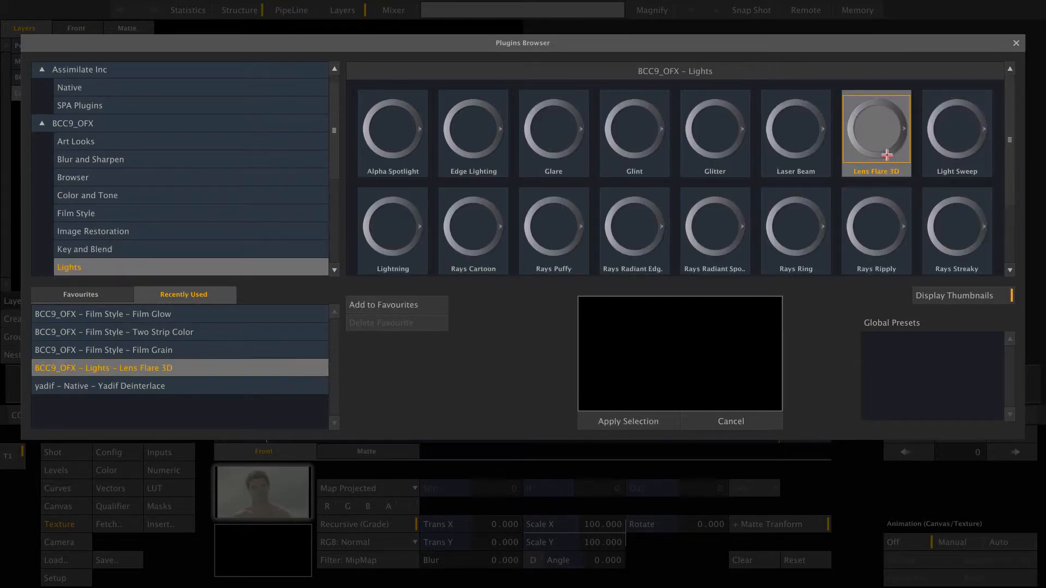
double_click(887, 155)
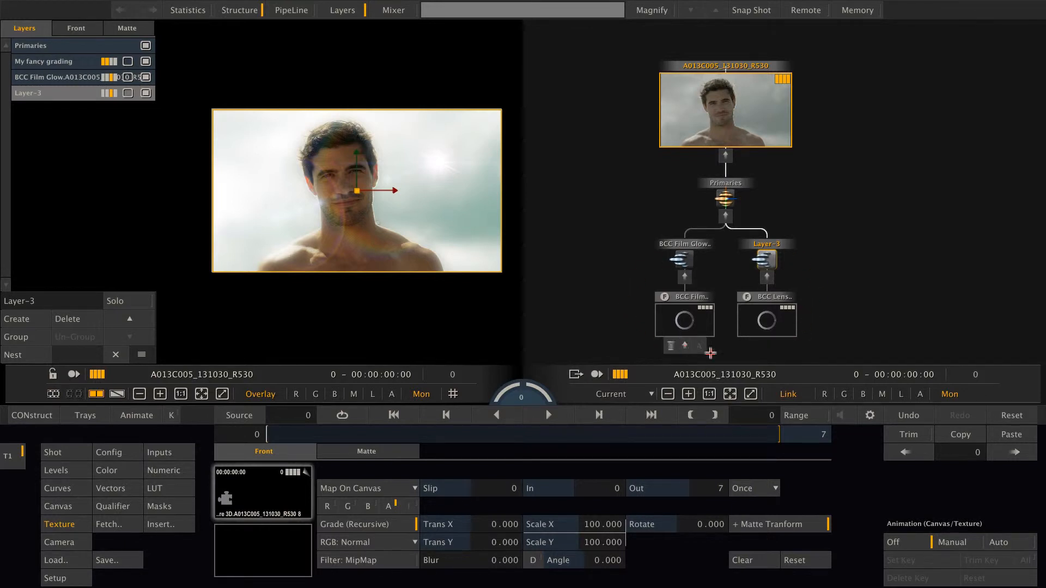
Return to a single image view without the node structure and move the lens flare's light source higher in the sky beside the man's head
click(79, 452)
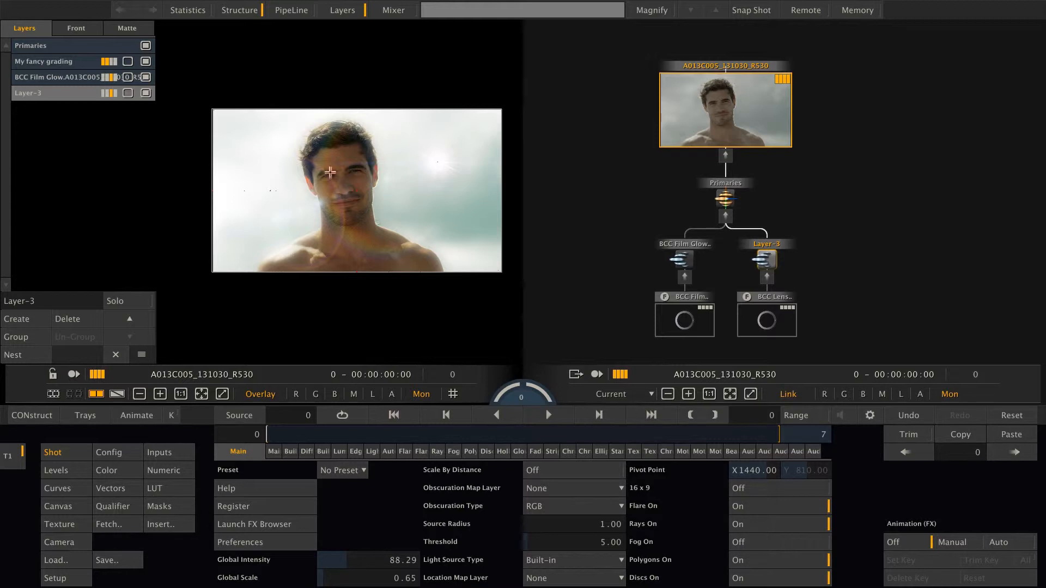
click(241, 10)
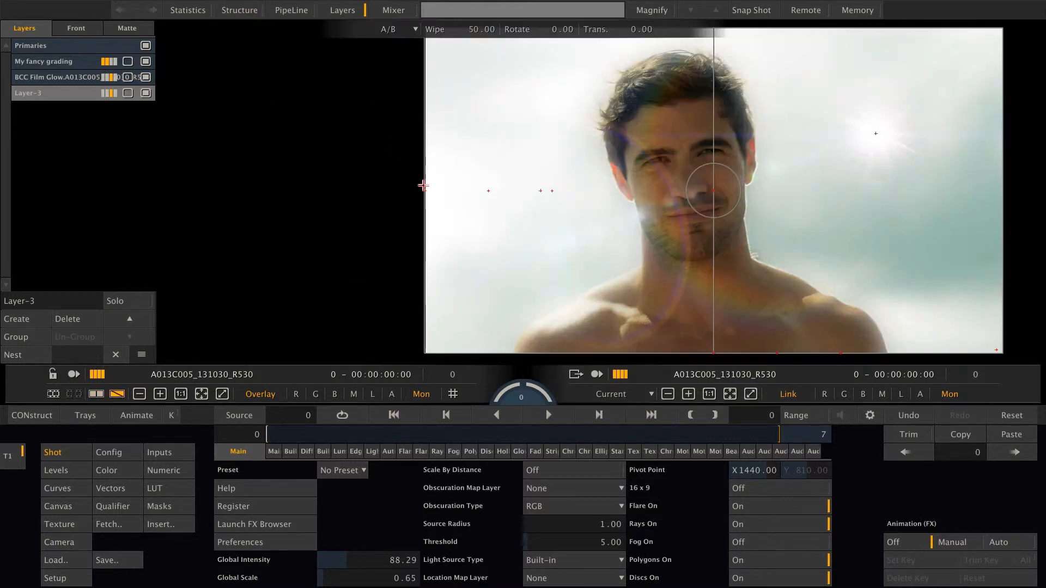
key(d)
drag(712, 210, 524, 213)
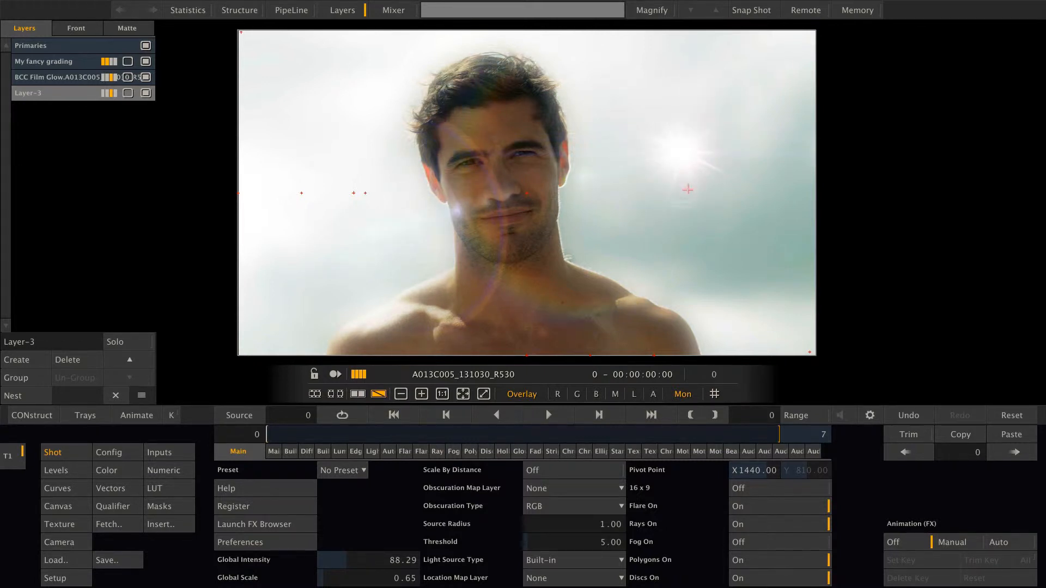
click(689, 190)
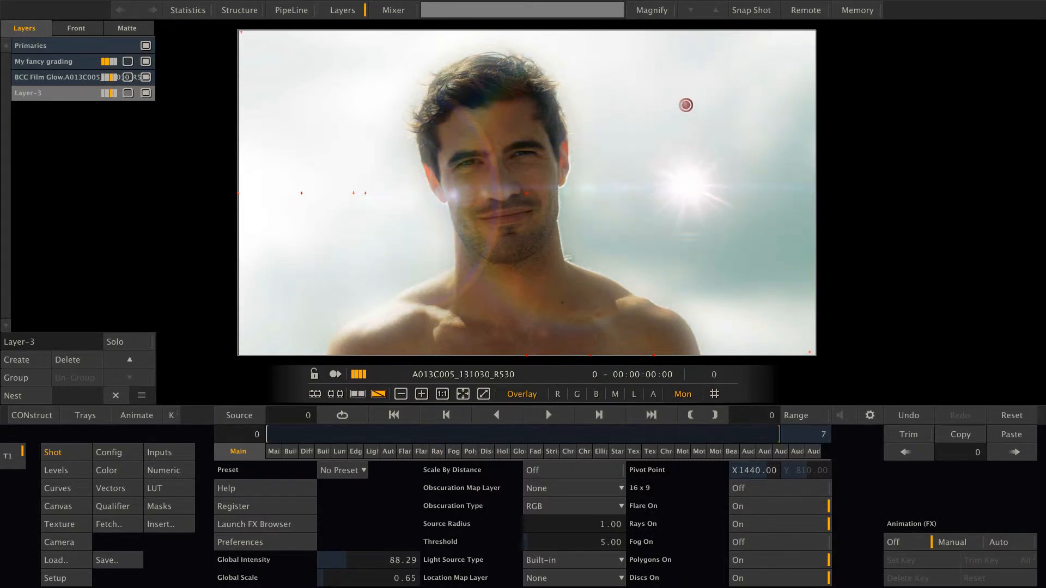
click(684, 99)
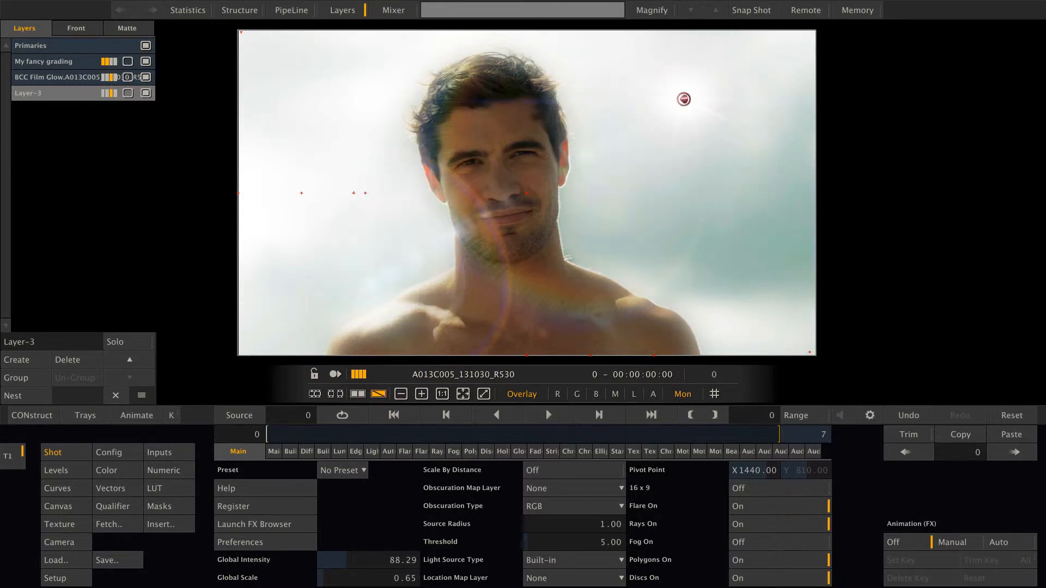
View the color controls of Layer-3, and delete it together with the Film Glow layer
click(120, 471)
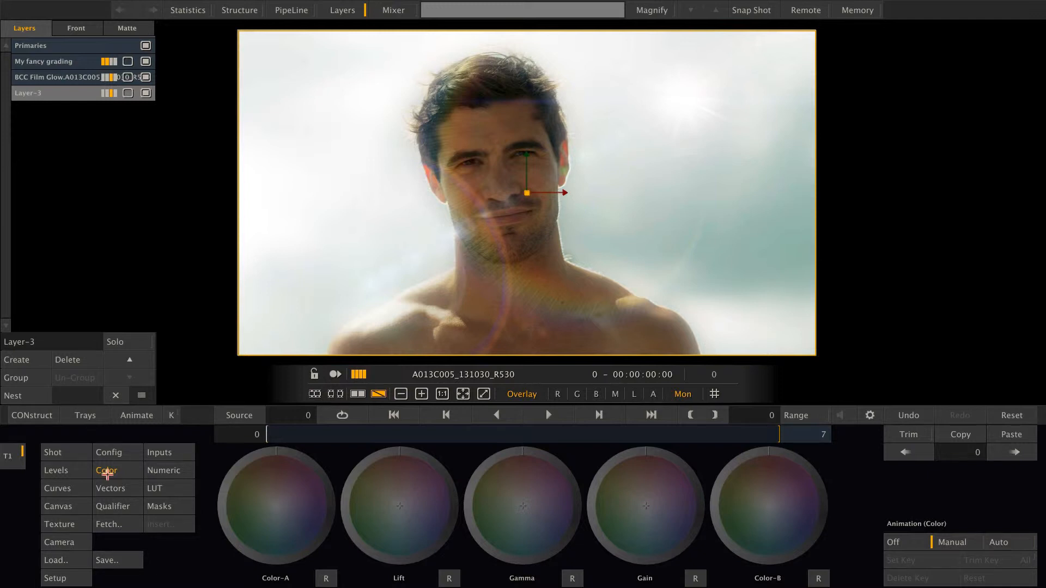
click(64, 360)
click(65, 360)
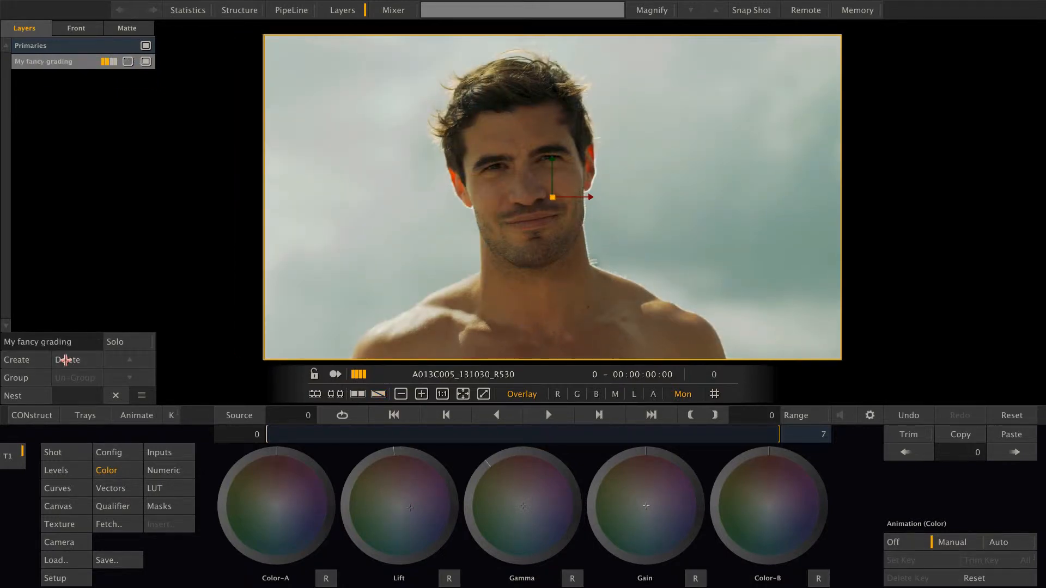
Apply the Re-Timer plugin from the SPA Plugins category to the main shot from its Primaries level
click(95, 48)
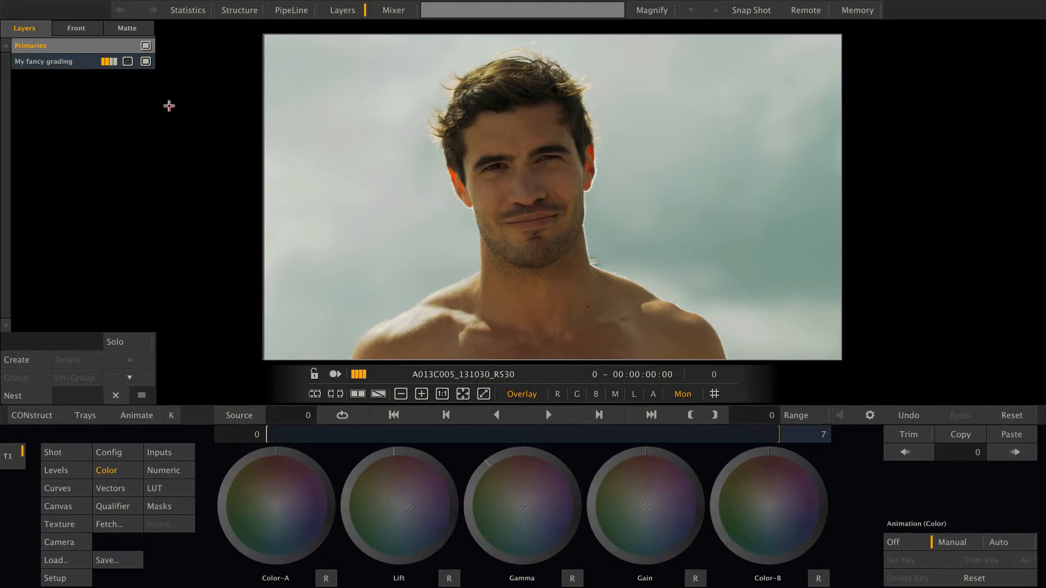
click(59, 454)
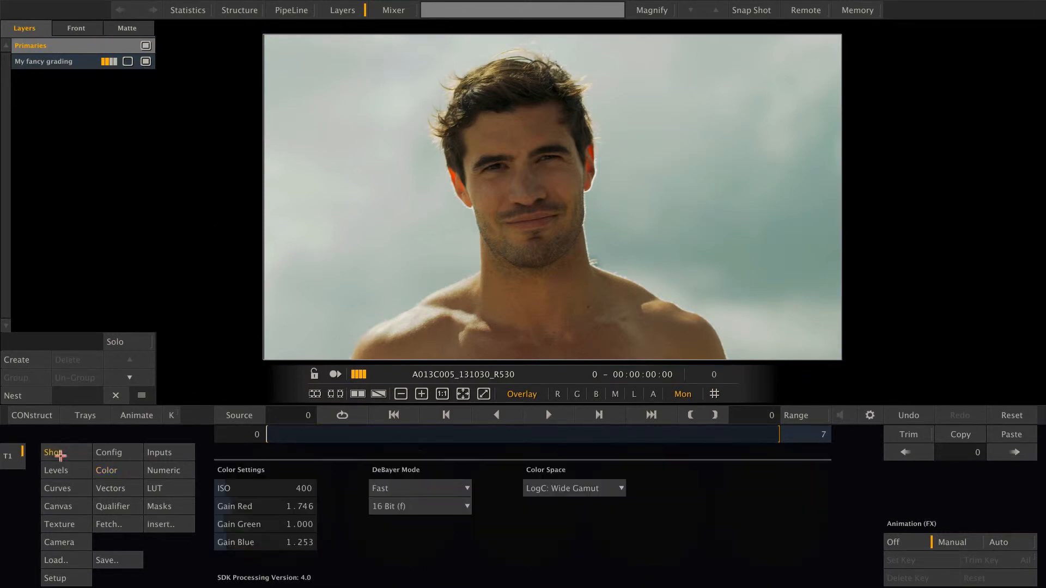
click(169, 524)
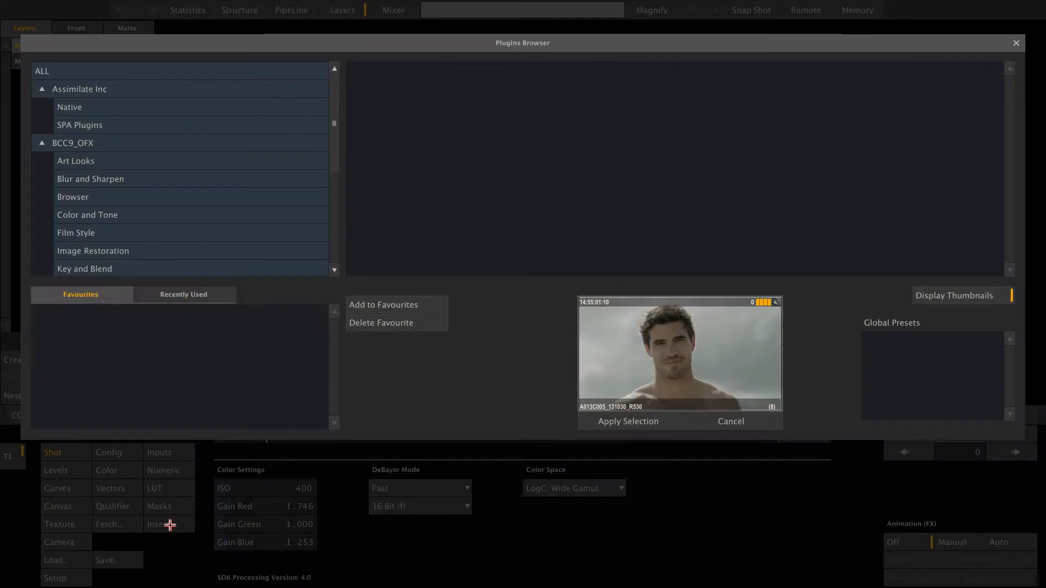
click(211, 120)
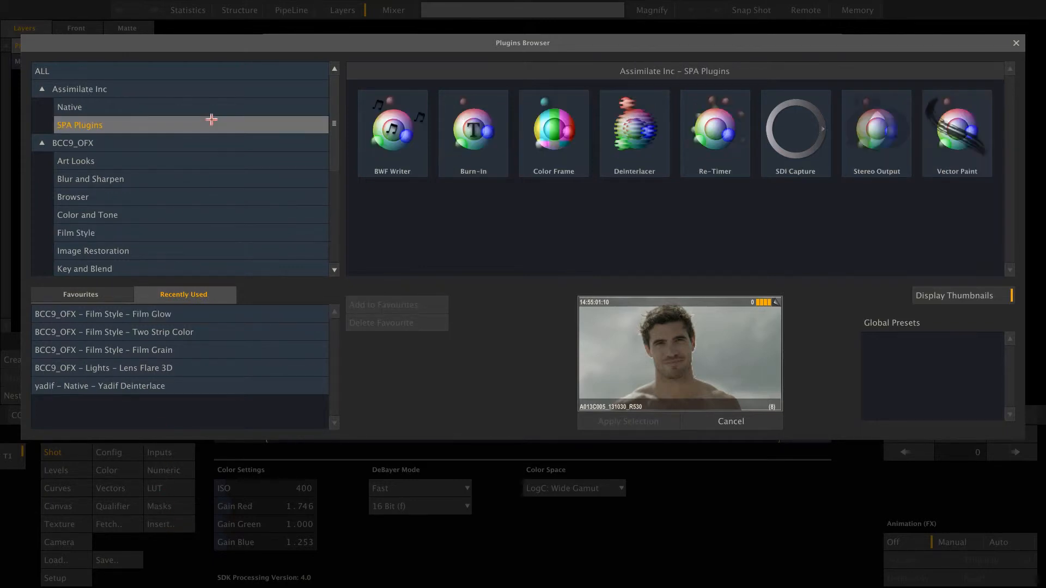
click(723, 144)
click(604, 424)
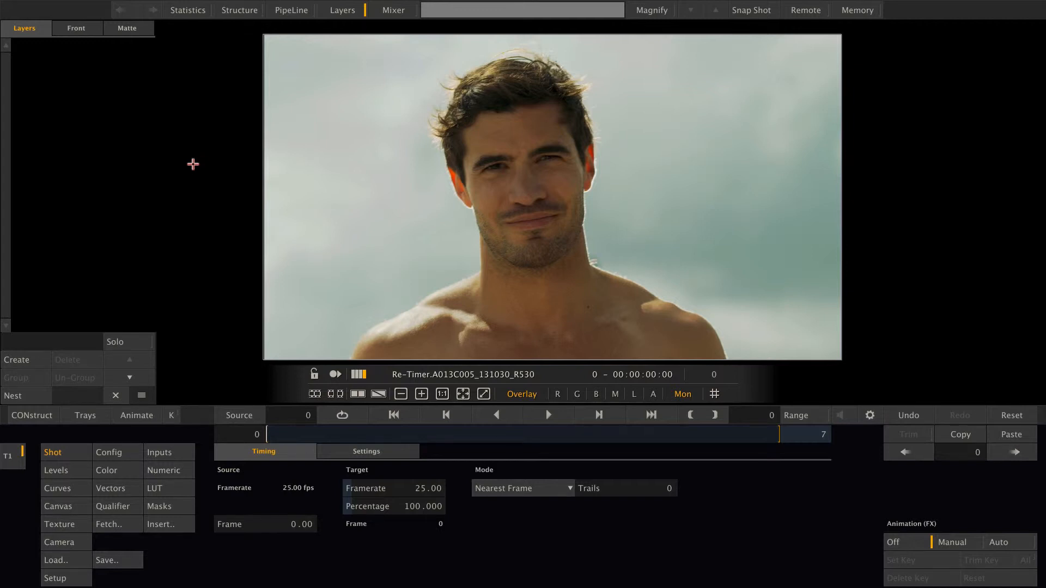
Show the sources of the Re-Timer shot, view the original A013C005_131030_R530 clip, and return to the Re-Timer node
mouse_move(939, 288)
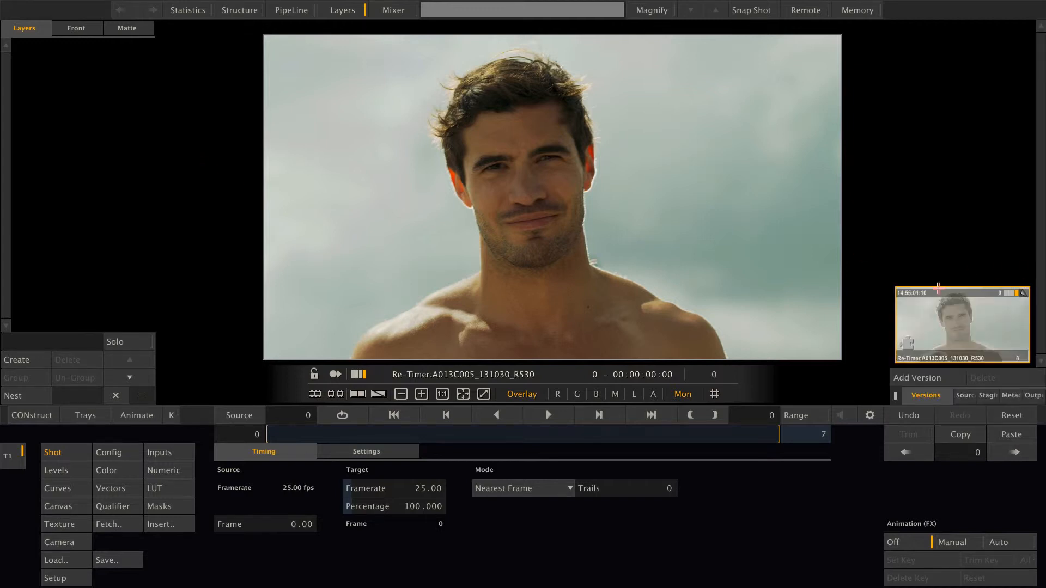
click(963, 396)
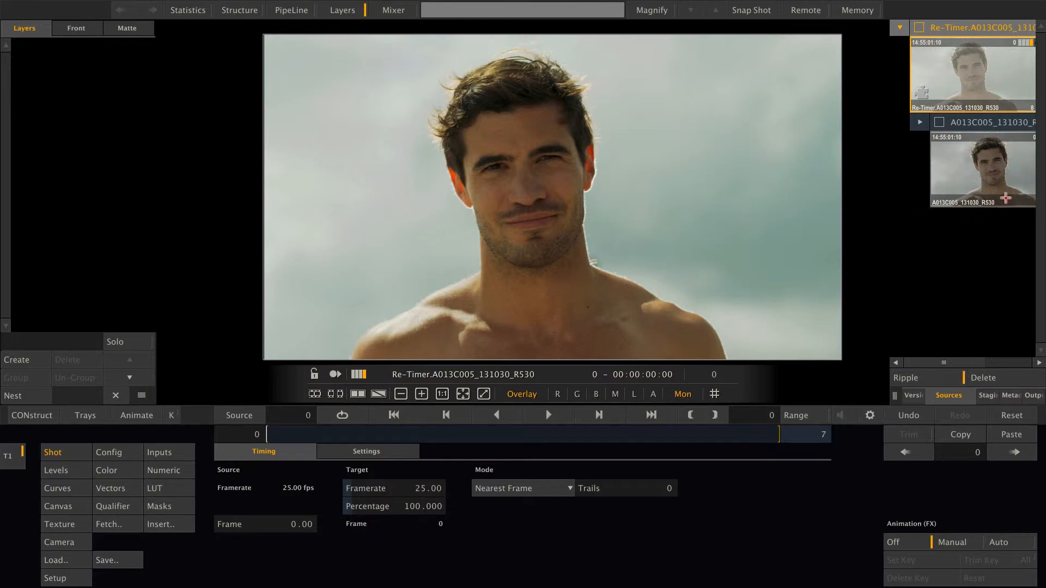
click(995, 160)
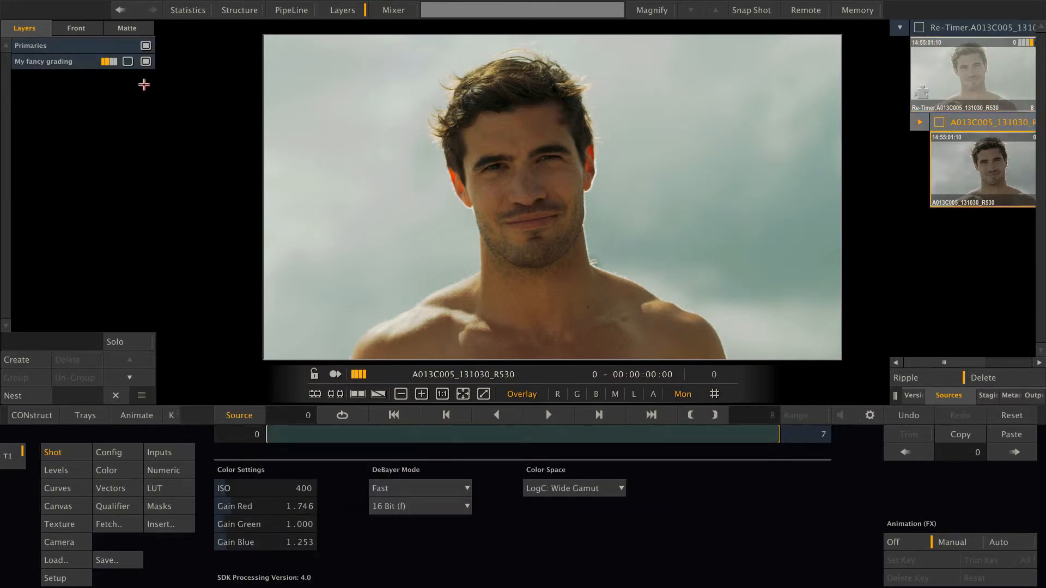
click(971, 67)
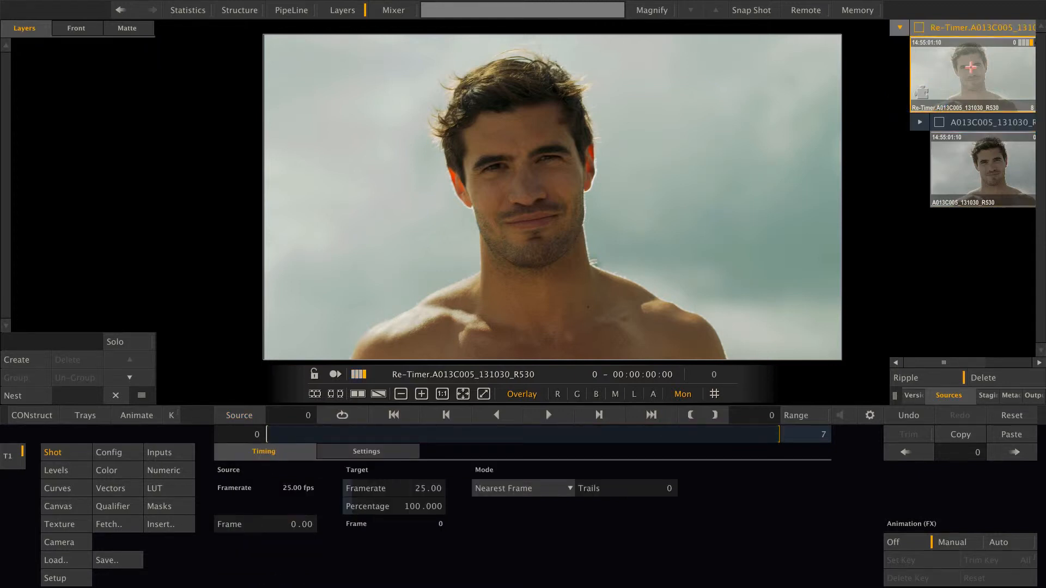
Compare the Re-Timer shot with its input clip's grade switched off and on, leaving the grade enabled
click(157, 453)
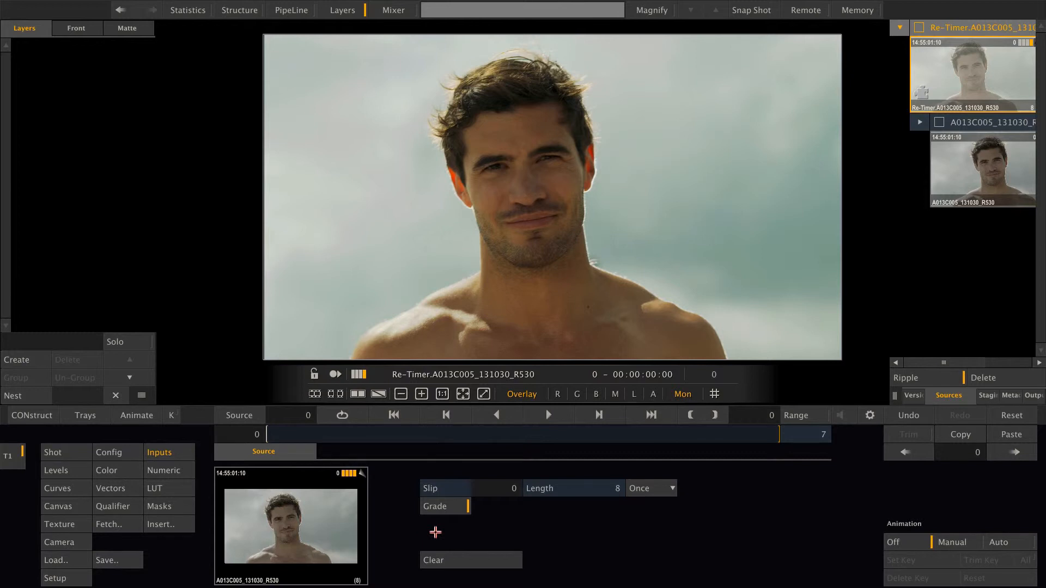
click(451, 507)
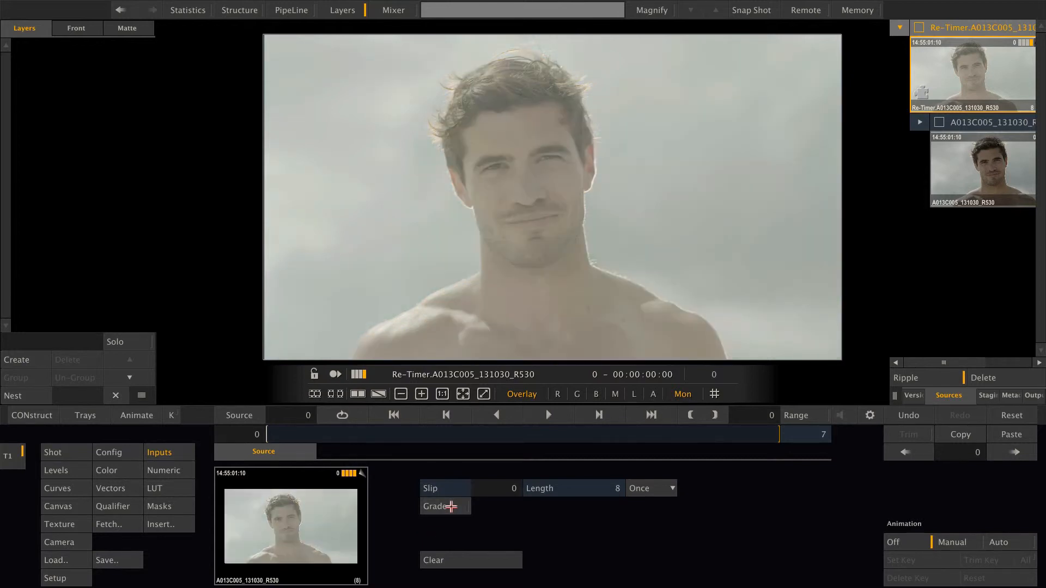
click(451, 507)
click(451, 507)
click(452, 507)
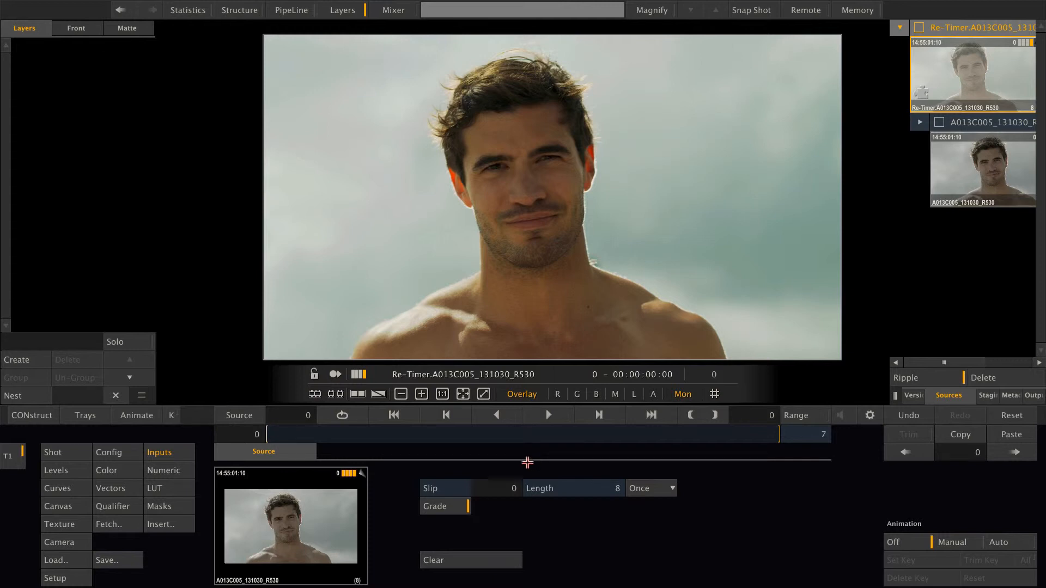
Create a new layer on the Re-Timer shot and apply the BCC9_OFX Spiral Blur plugin from Blur and Sharpen as its texture
mouse_move(1043, 340)
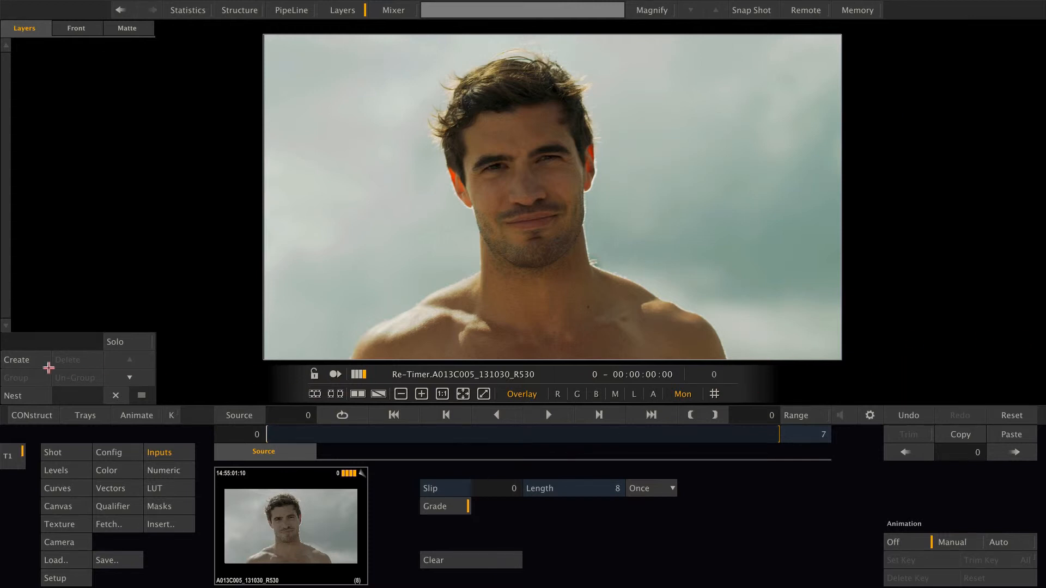
click(11, 360)
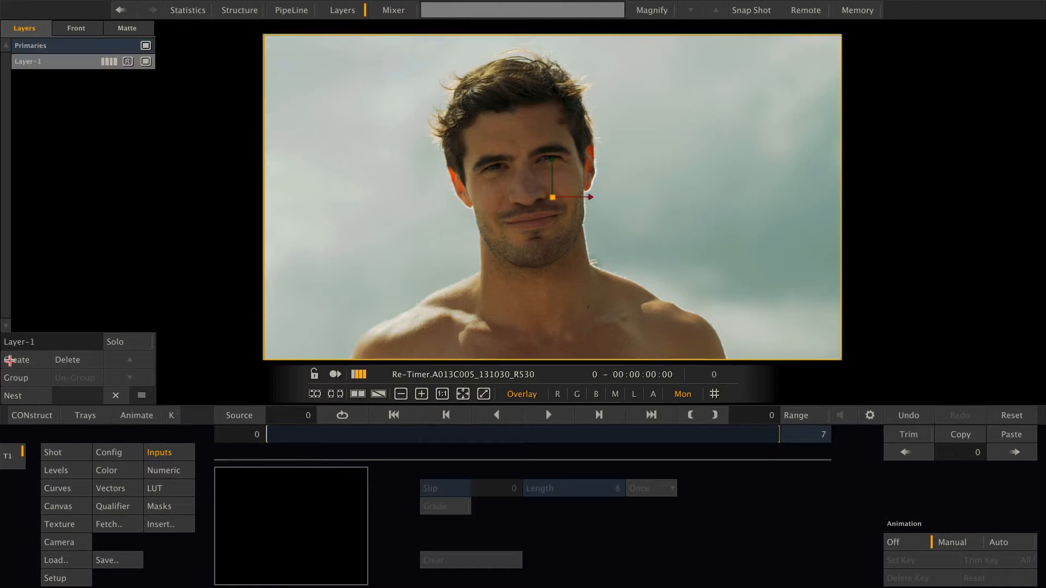
click(84, 63)
click(71, 453)
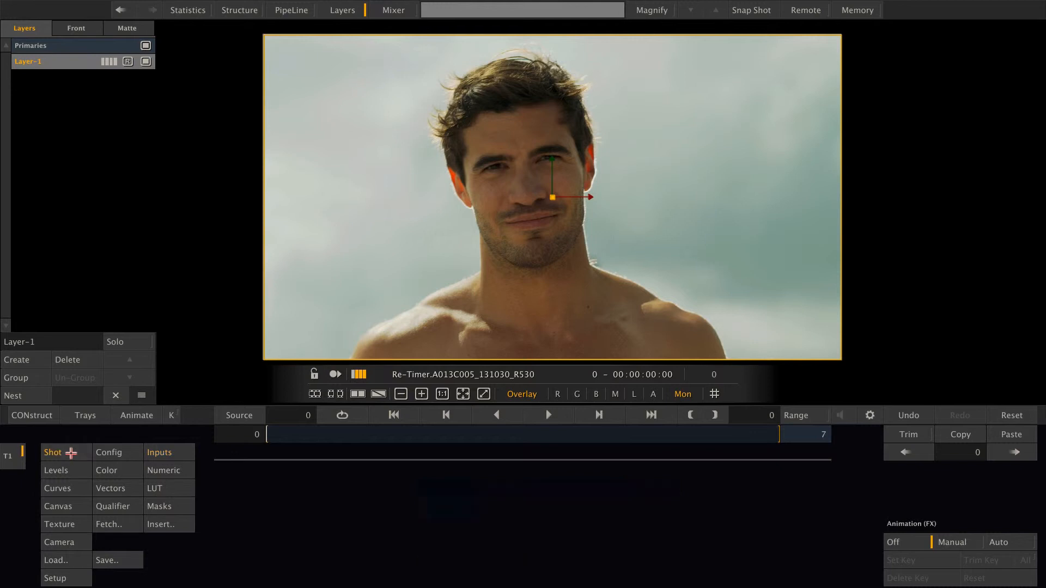
click(65, 526)
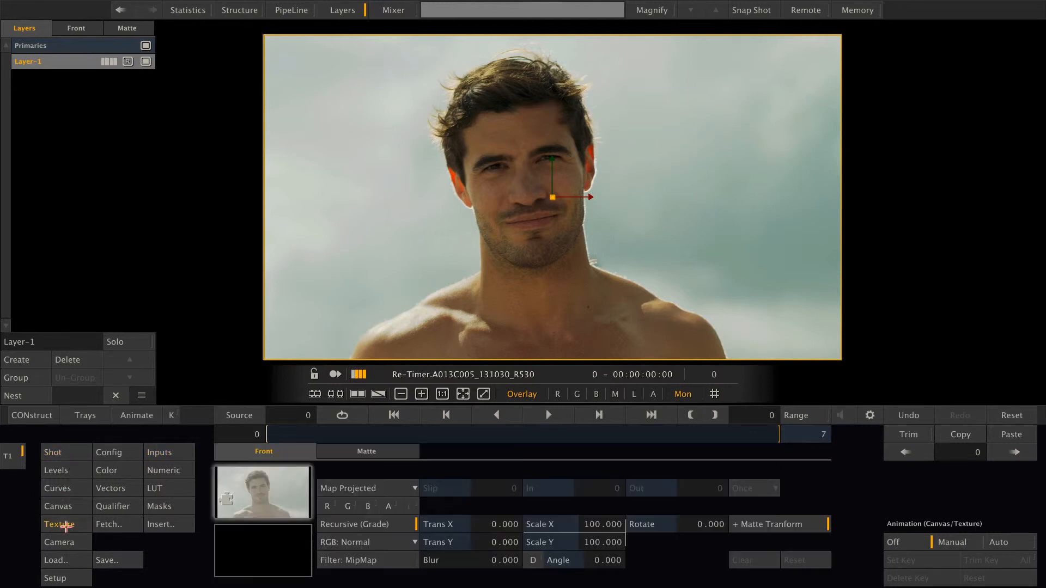
click(171, 526)
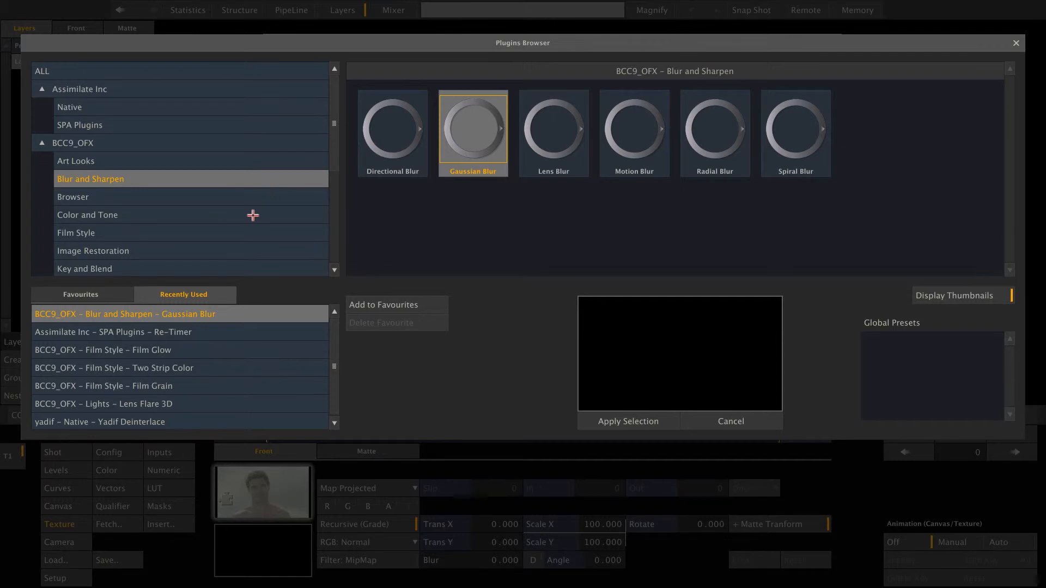
click(796, 152)
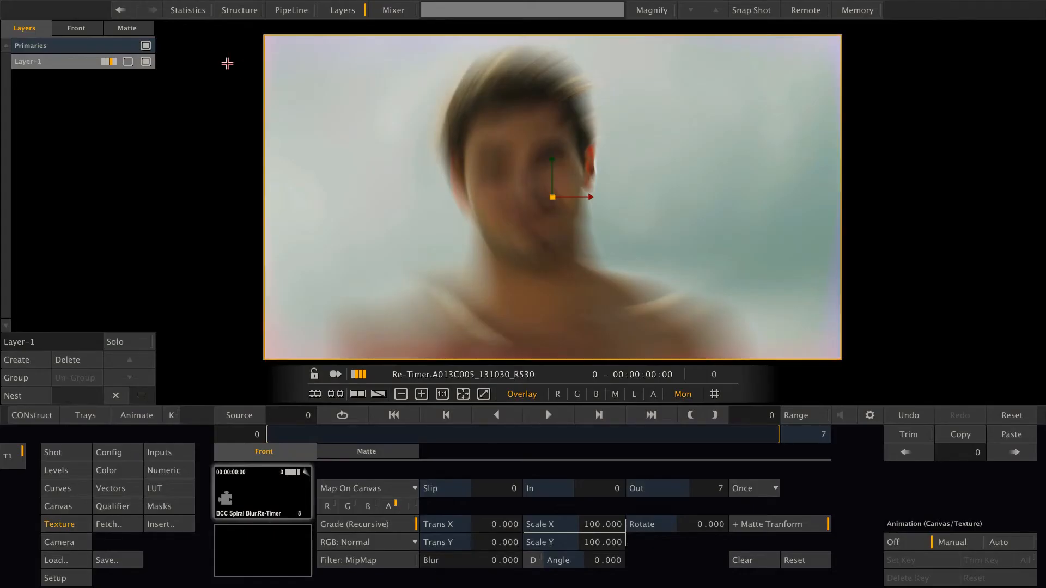
Toggle the visibility of the Spiral Blur layer to compare the image, and delete the layer
click(143, 61)
click(144, 61)
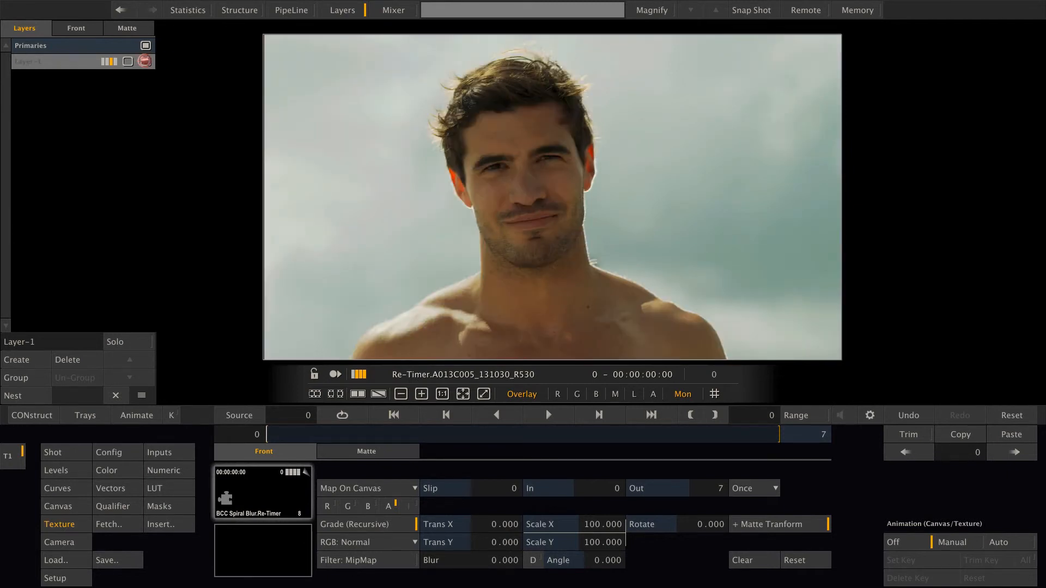
click(70, 360)
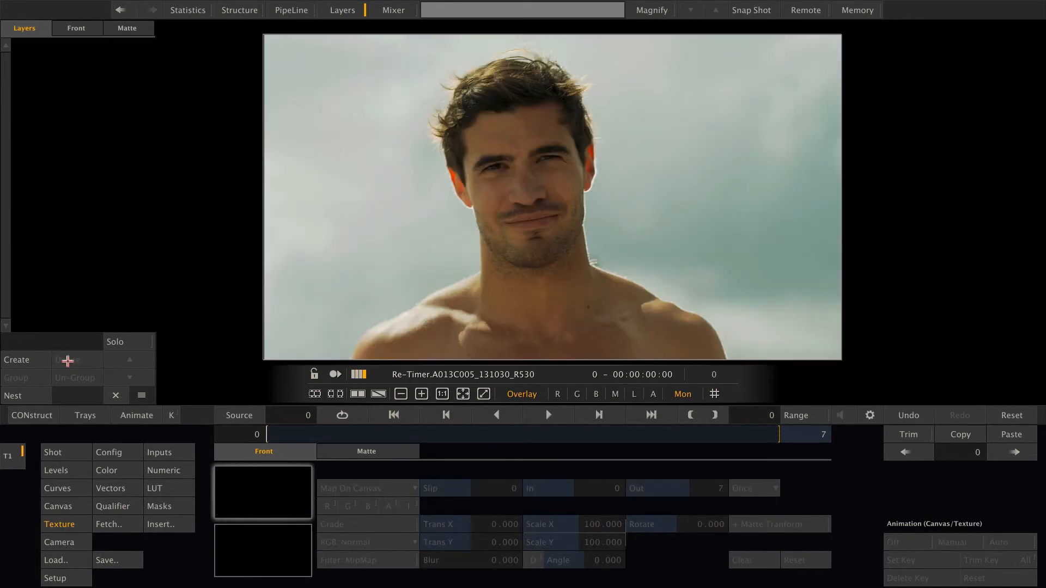
Open the Construct 1 master output node from the construct's outputs and apply the Burn-In plugin to it
click(30, 416)
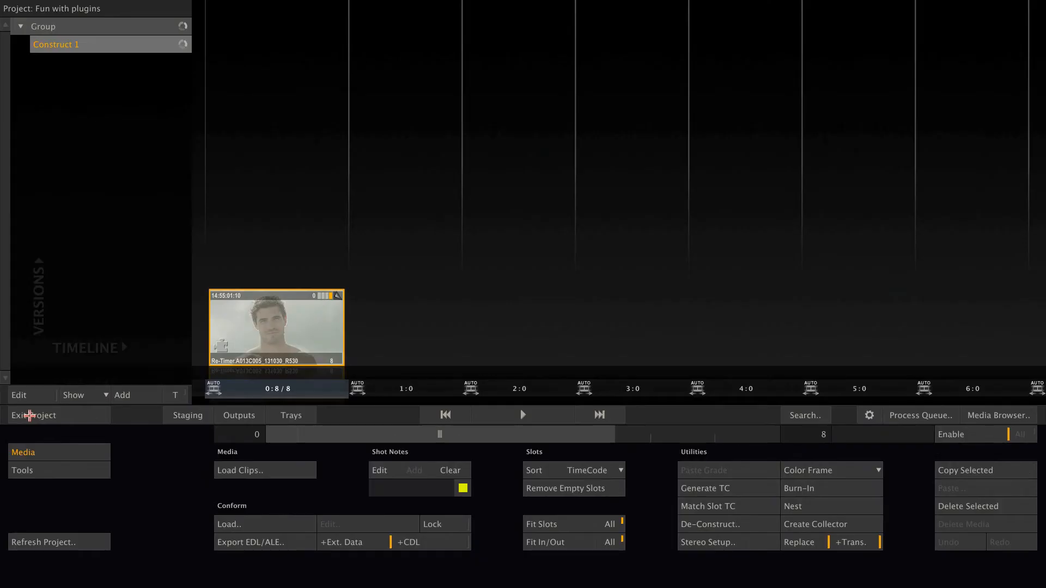
click(239, 416)
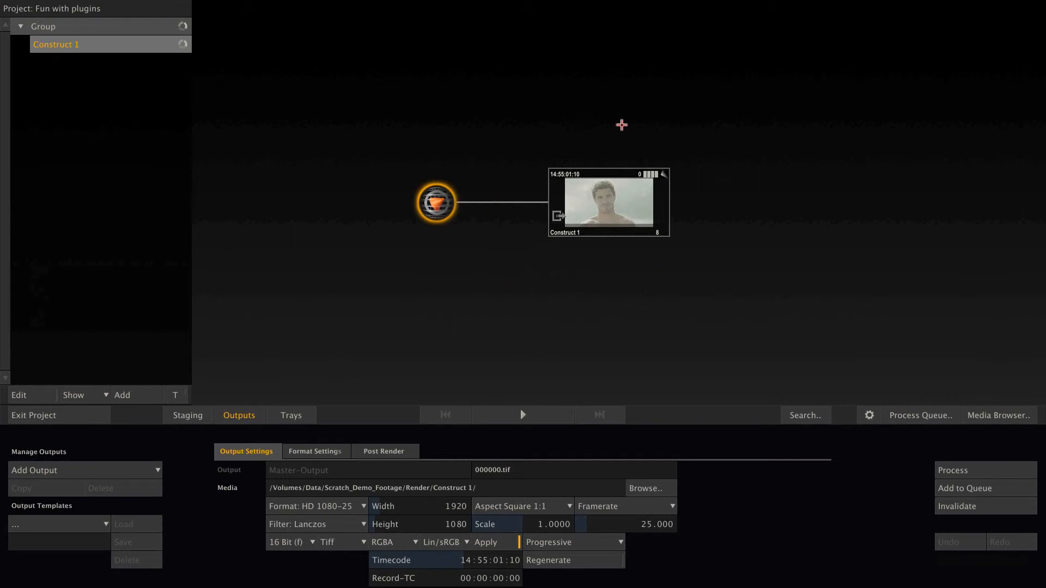
click(636, 170)
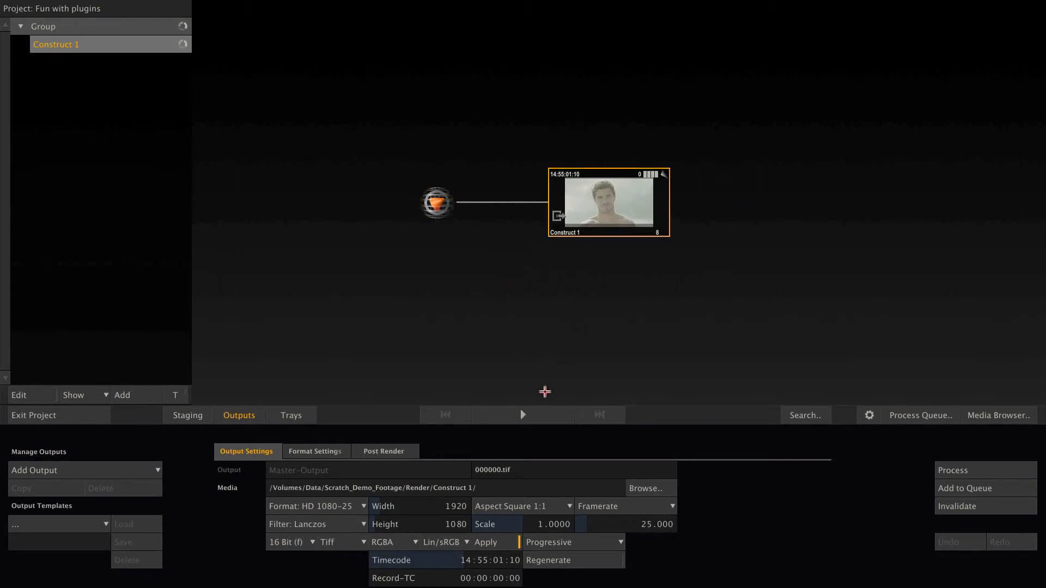
click(531, 414)
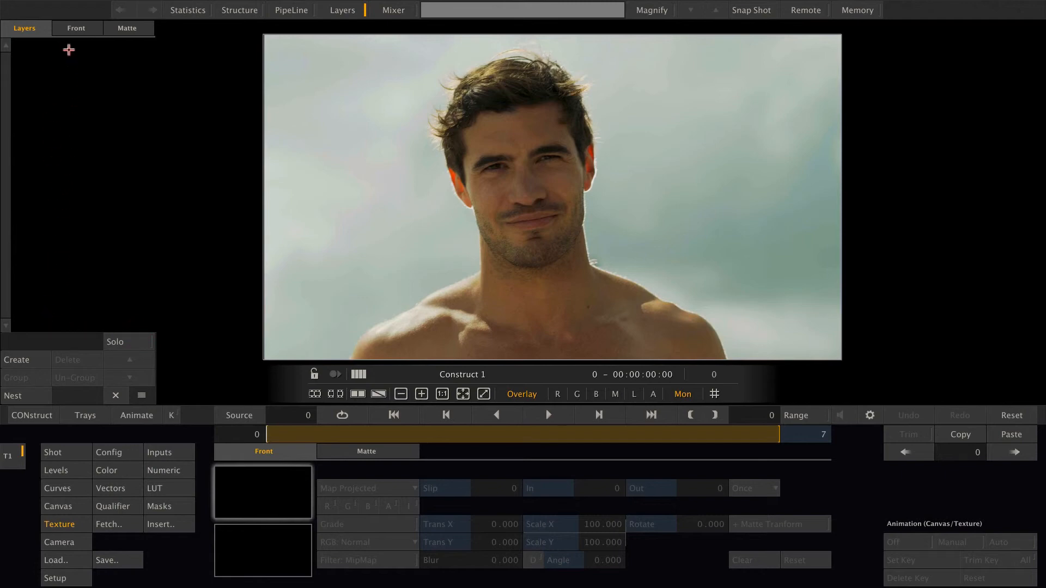
click(77, 450)
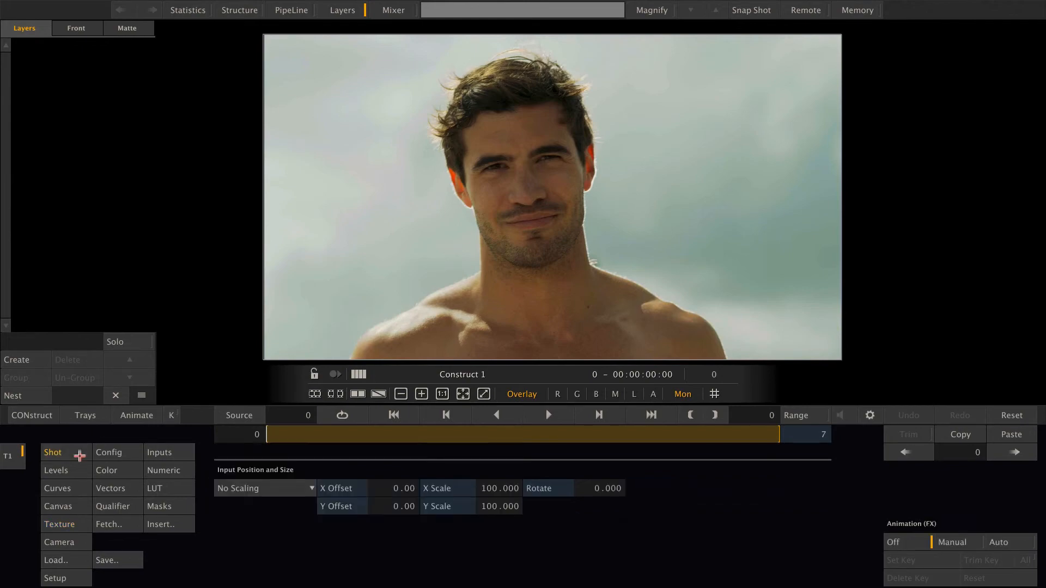
click(166, 527)
double_click(473, 141)
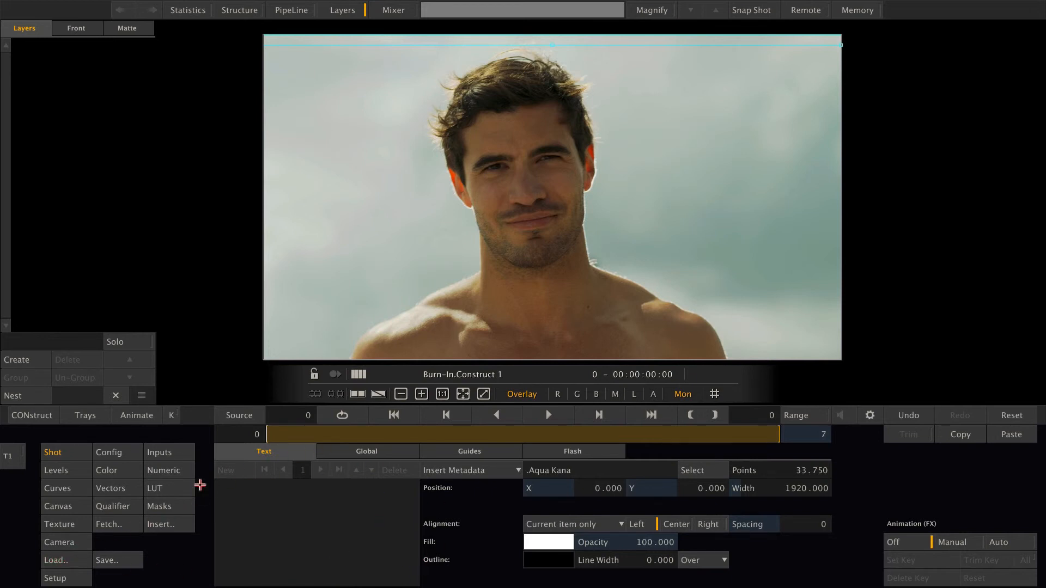
Load the Burn_Infos_HD.pls preset from the Scratch_Demo_Footage/Presets folder into the Burn-In plugin and scrub through the frames
click(78, 557)
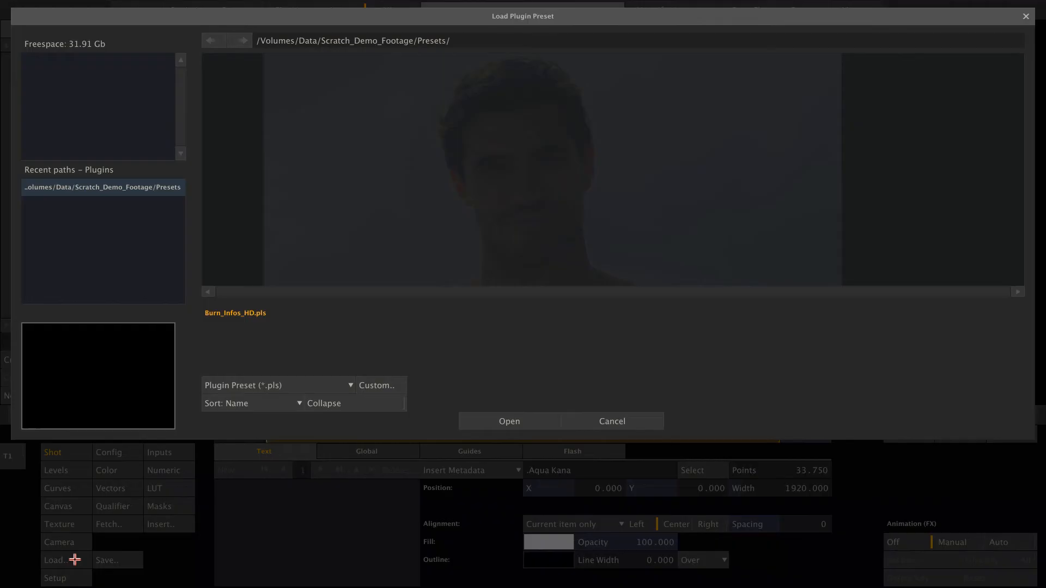
click(166, 191)
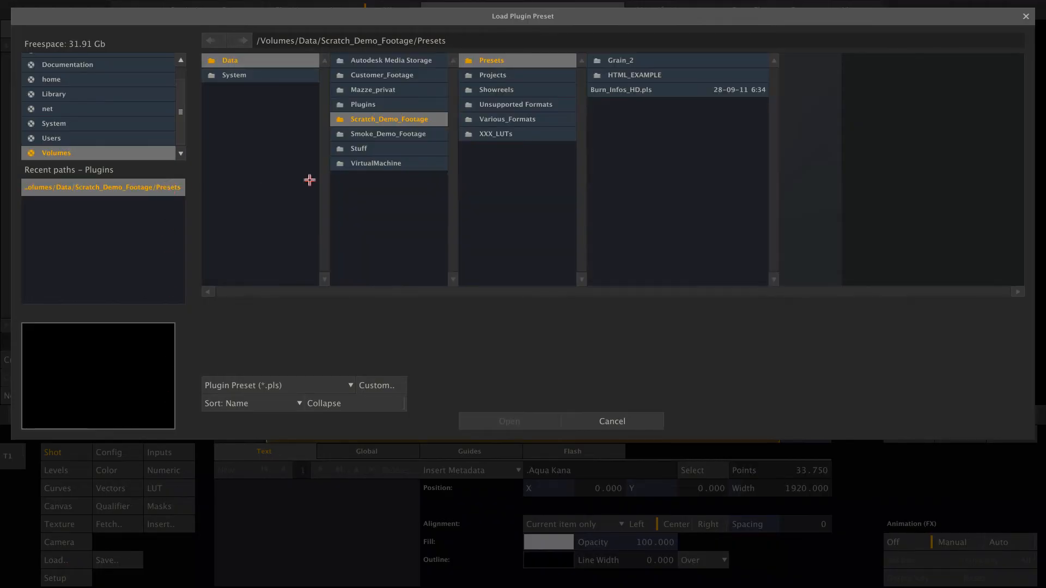
click(621, 90)
click(492, 421)
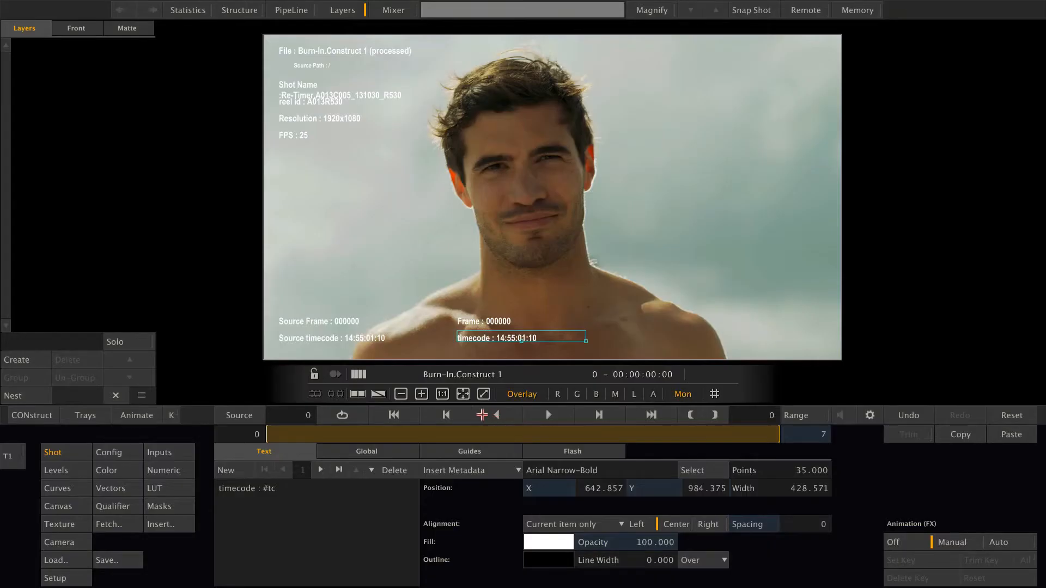
drag(371, 434, 242, 437)
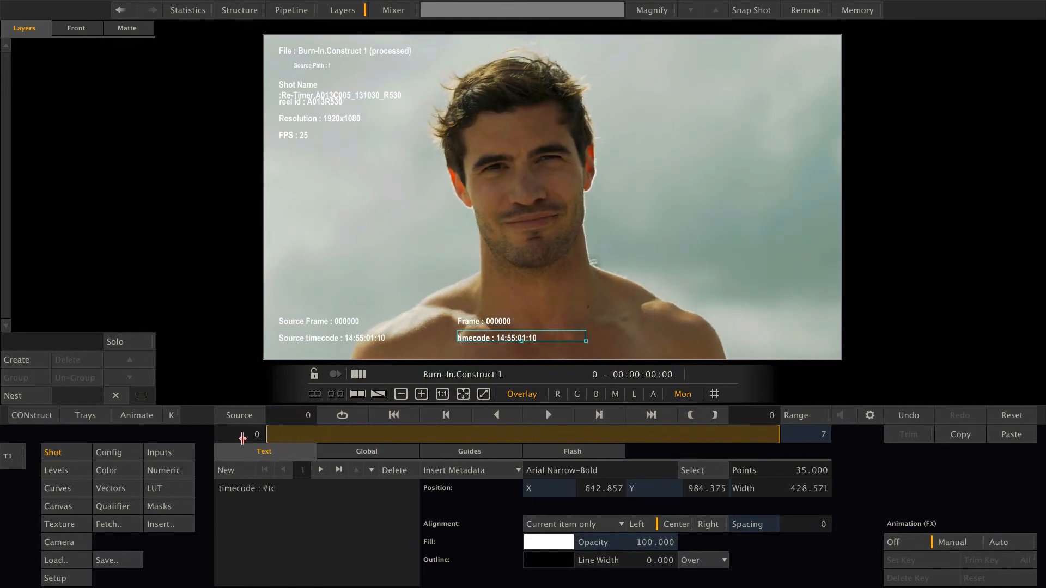
Return to the construct's outputs and attach a QuickTime-Export and an MXF AMT Export output to the Burn-In.Construct 1 node
click(33, 416)
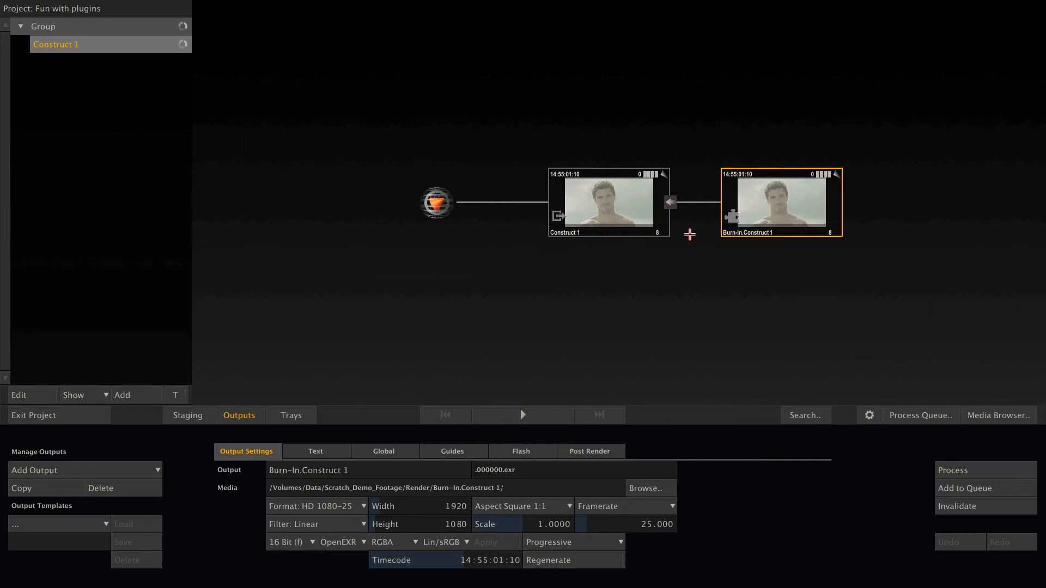
click(157, 469)
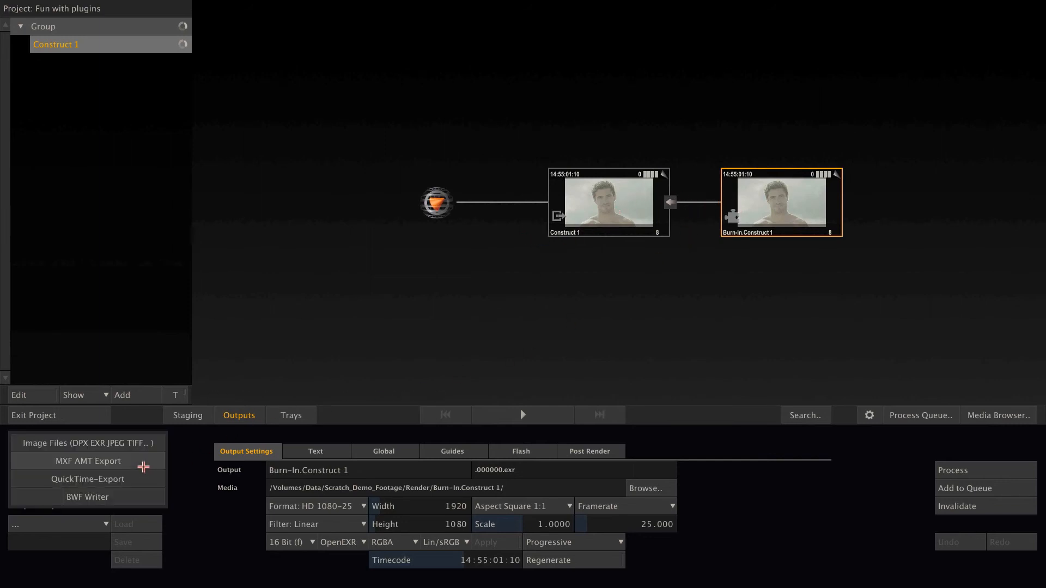
click(71, 478)
click(736, 214)
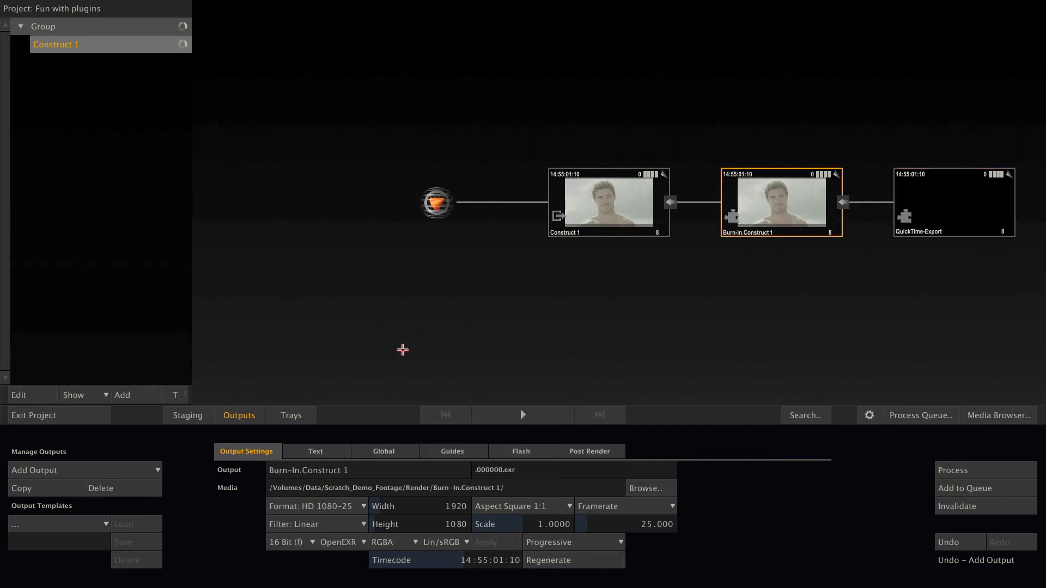
click(144, 471)
click(111, 461)
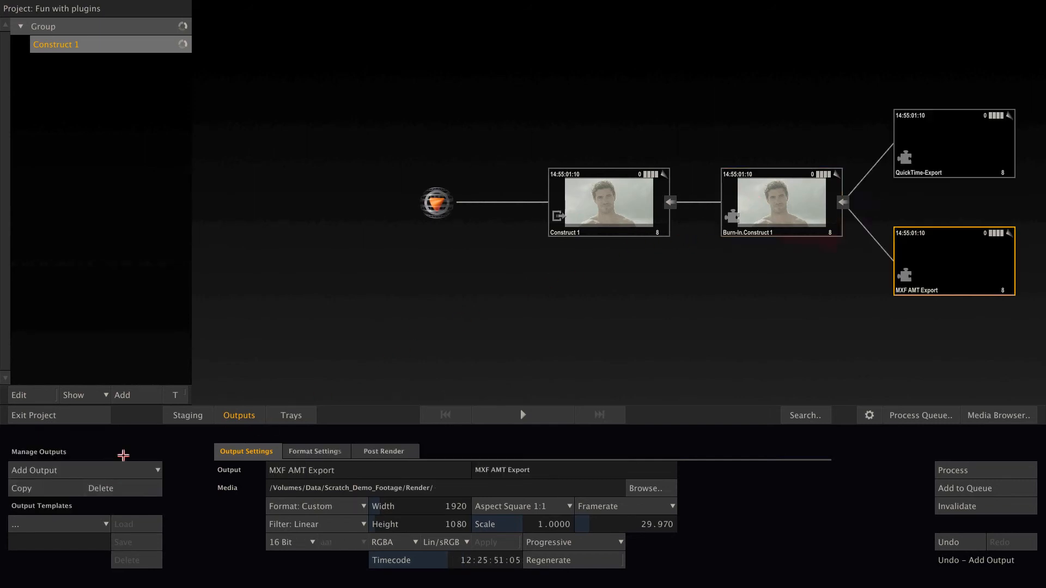
Save the output tree starting at the Construct 1 node as an output template named Dailies
click(609, 213)
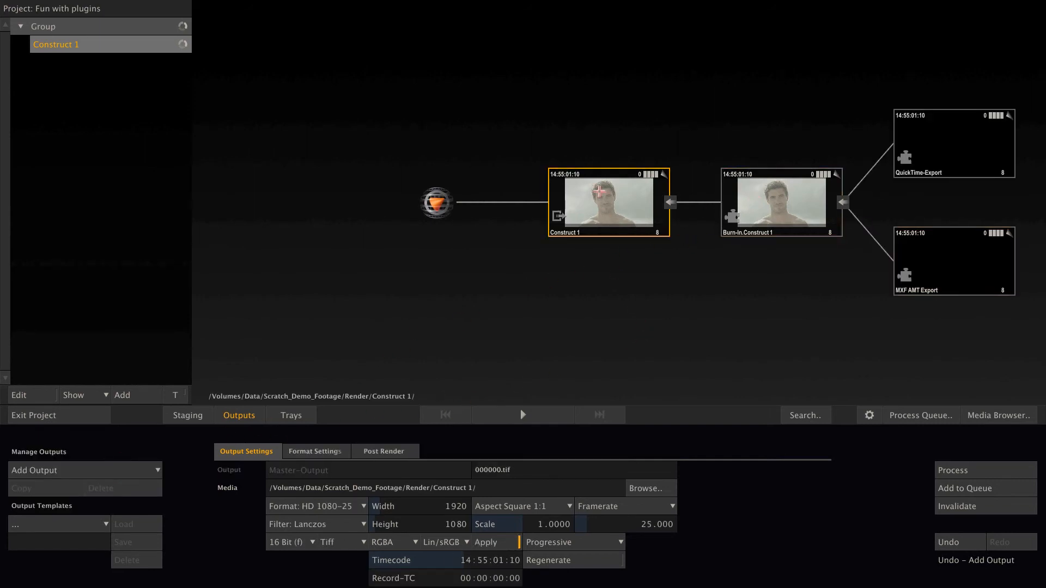
text(Dailies)
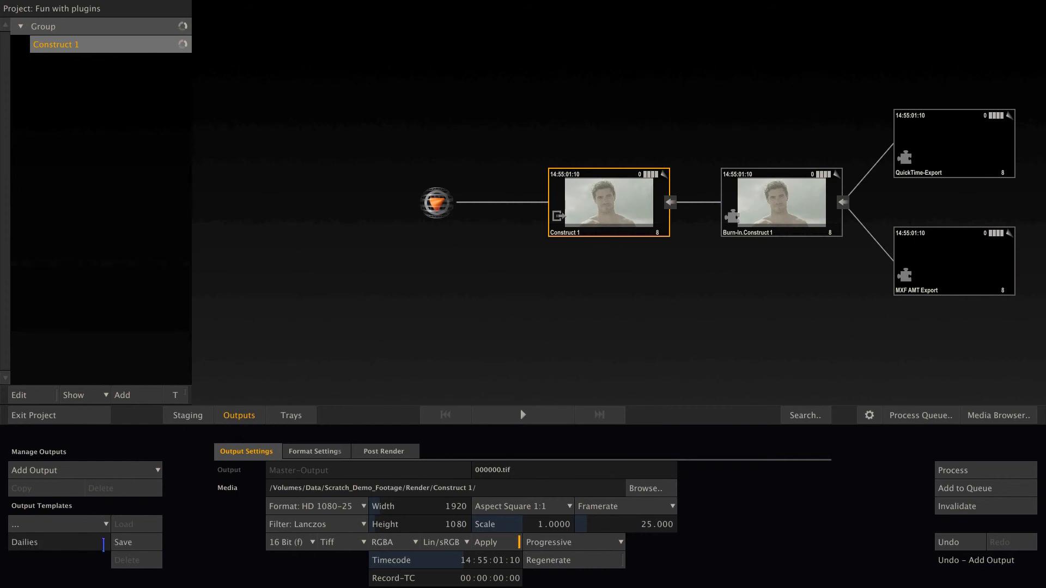
click(117, 542)
Return to the construct timeline, open the Re-Timer shot in the player, and create two new layers
click(241, 417)
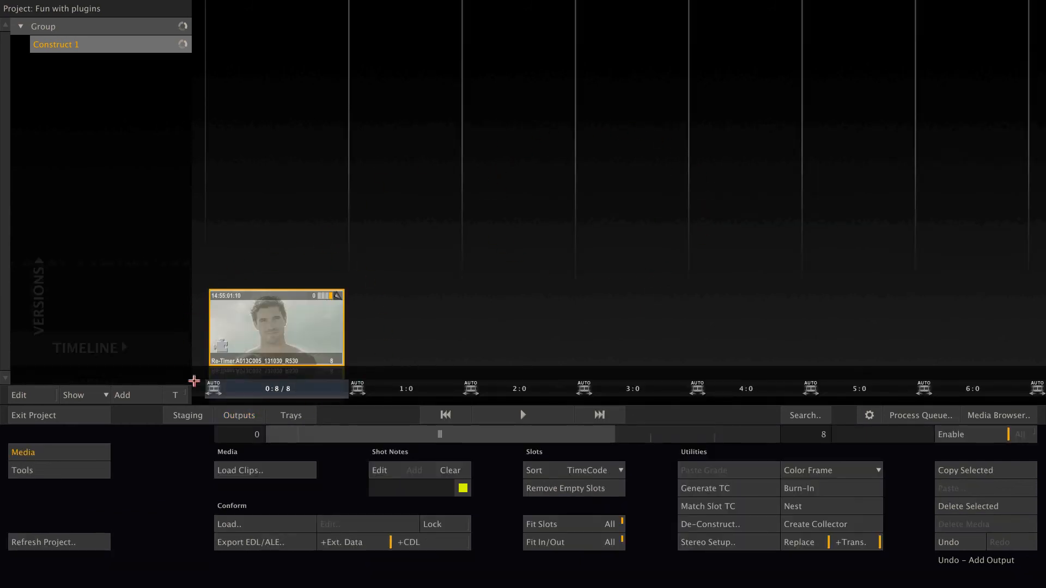
click(525, 416)
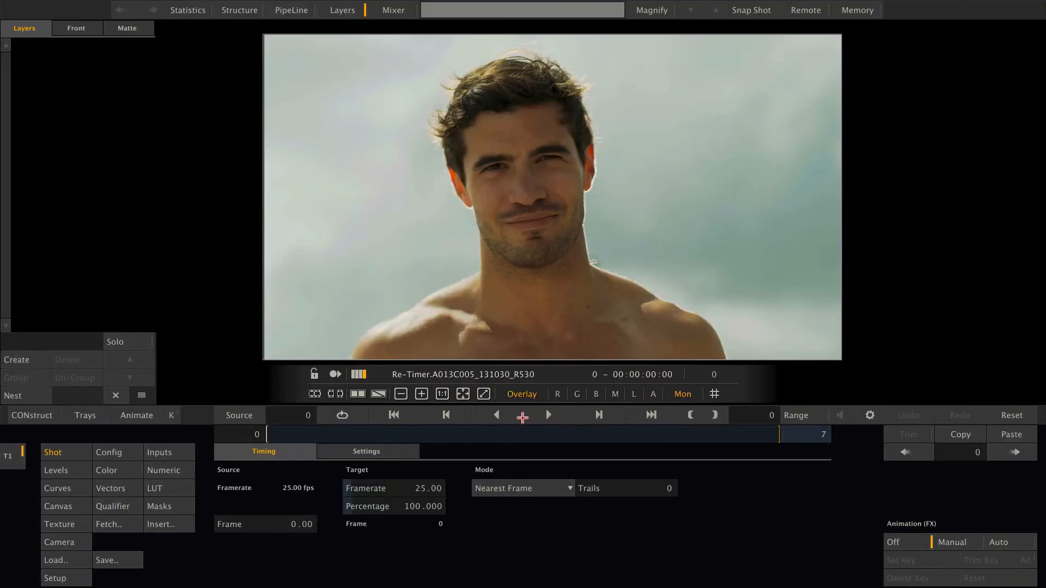
click(23, 359)
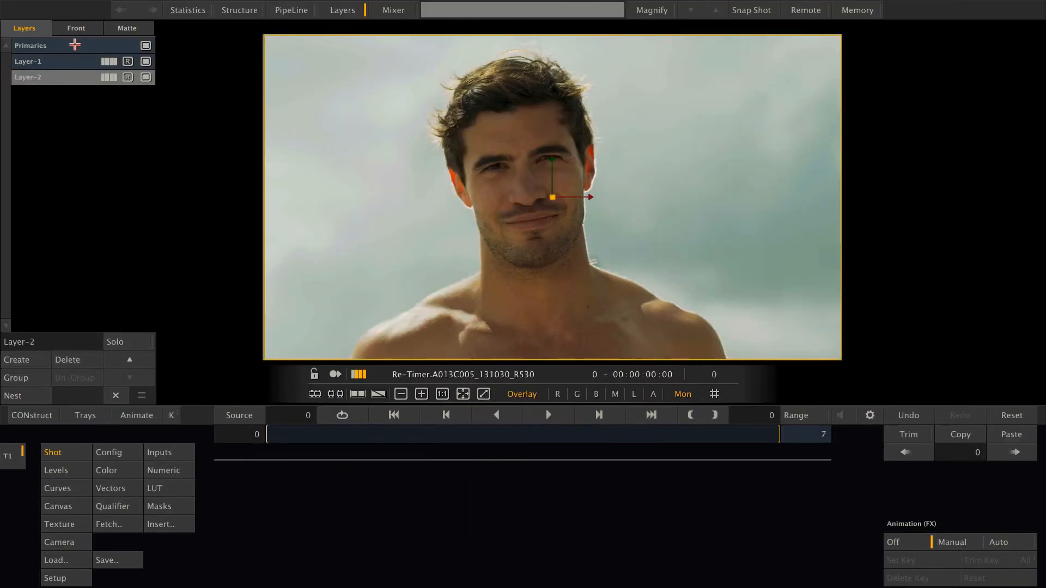
Compare the shot and texture settings of Primaries and Layer-2, and return to the construct timeline
click(73, 48)
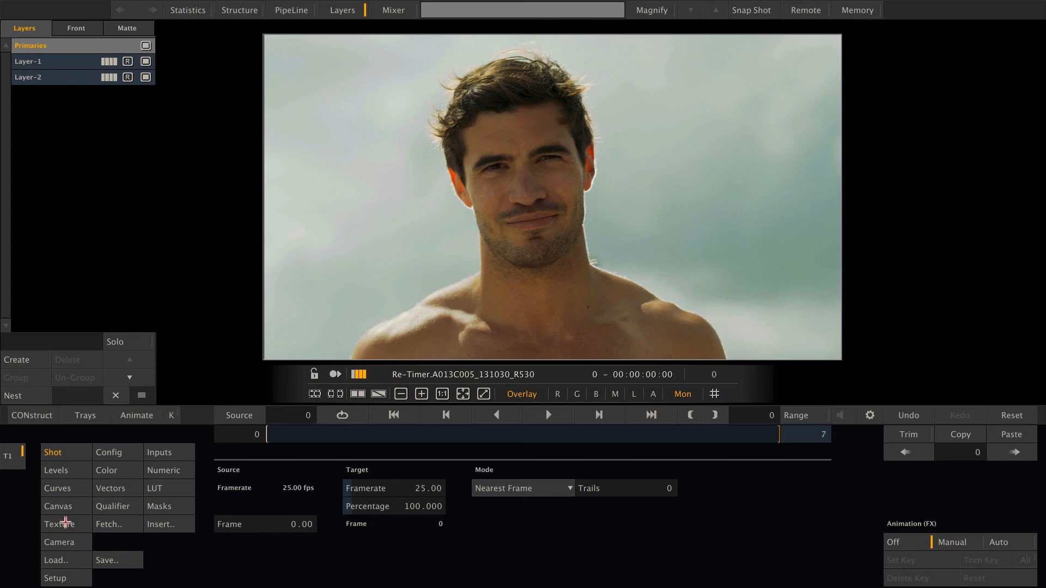
click(66, 523)
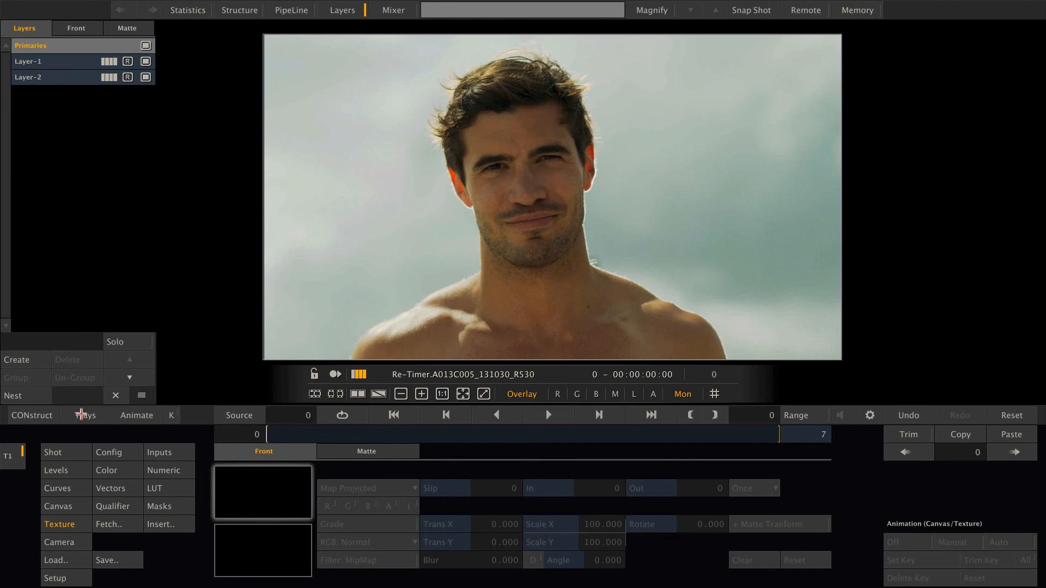
click(72, 447)
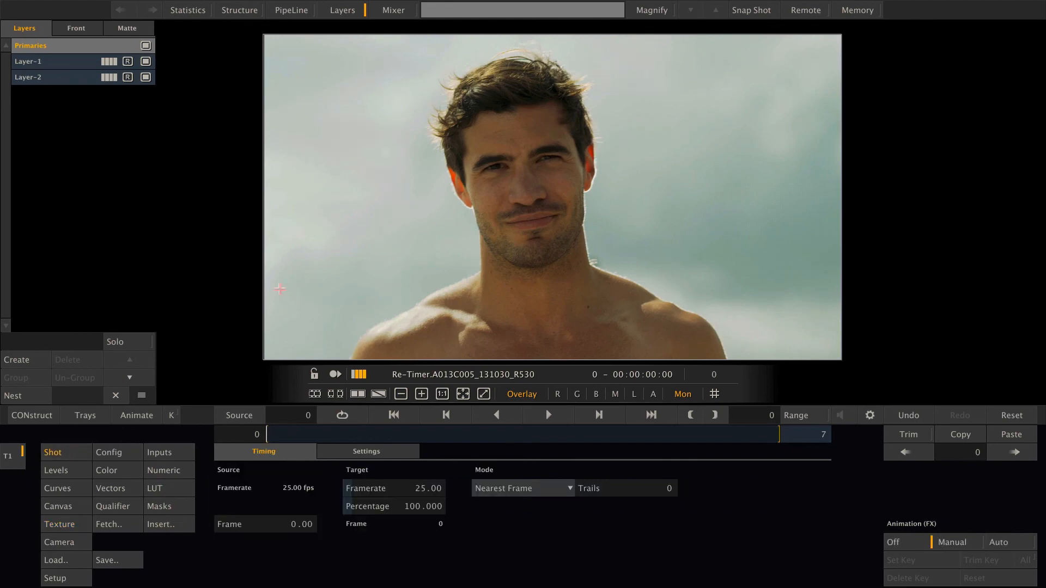
click(68, 78)
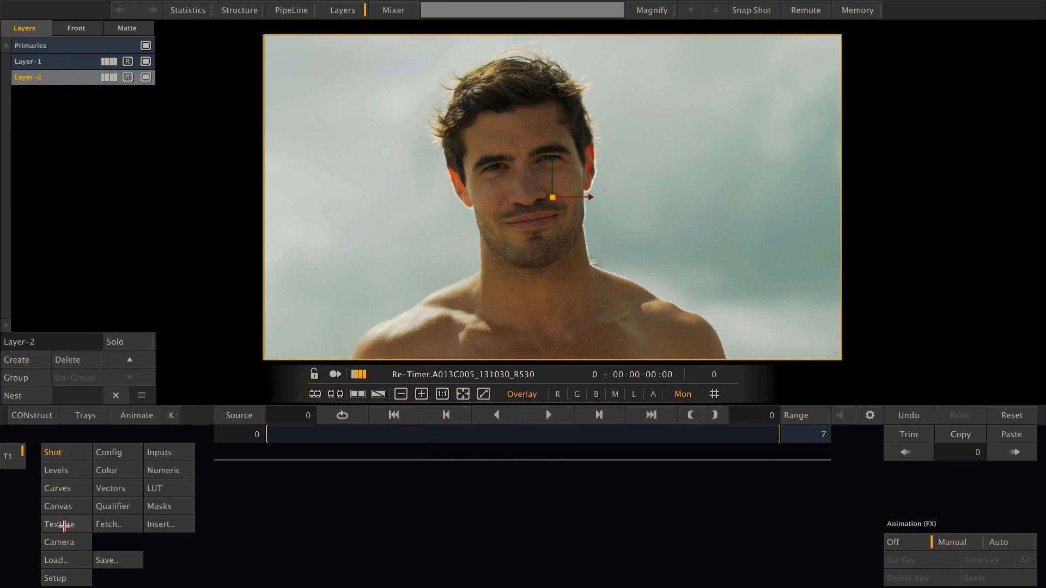
click(63, 526)
click(65, 452)
click(69, 526)
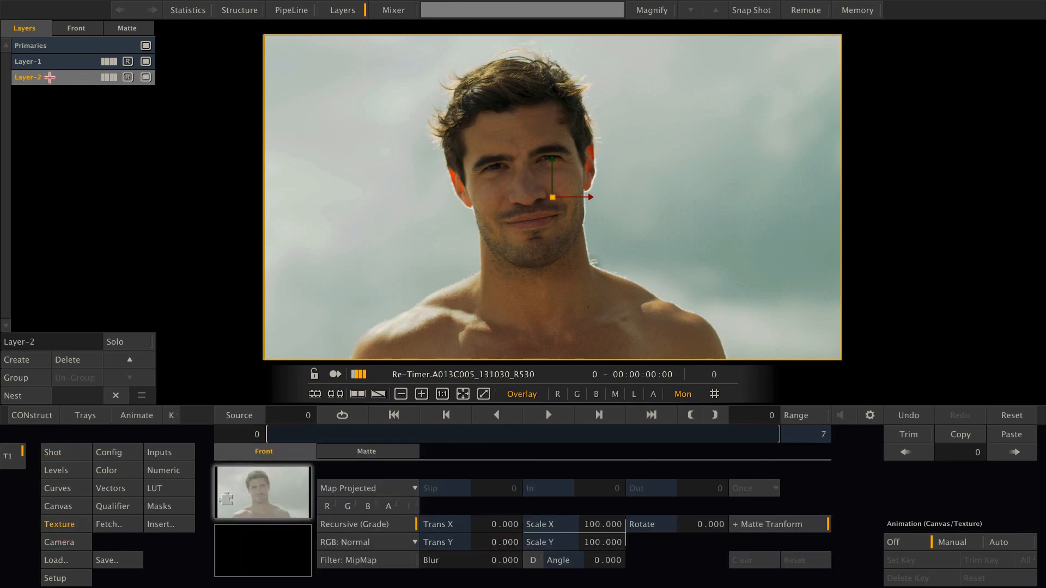
click(32, 416)
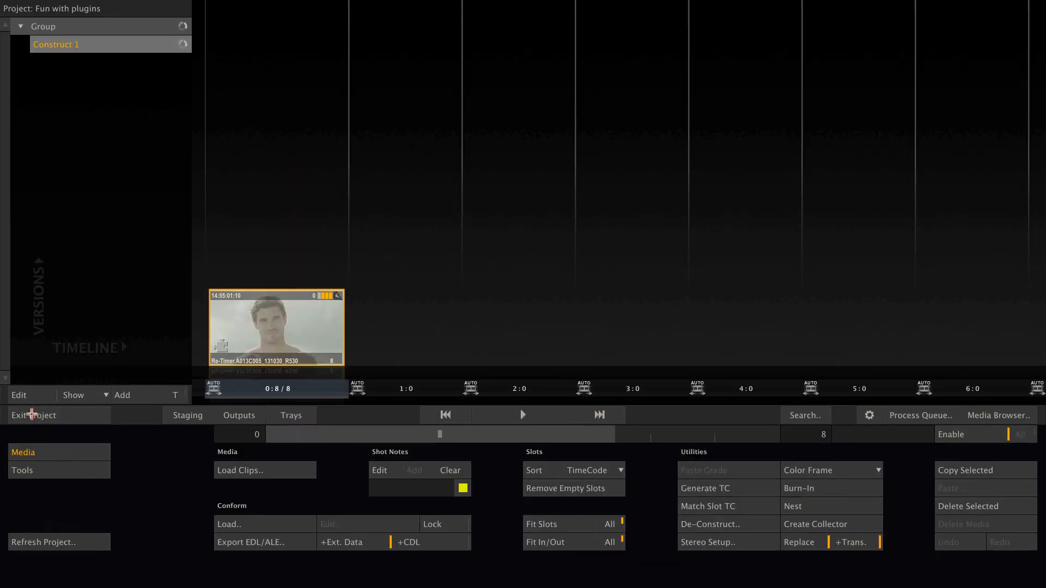